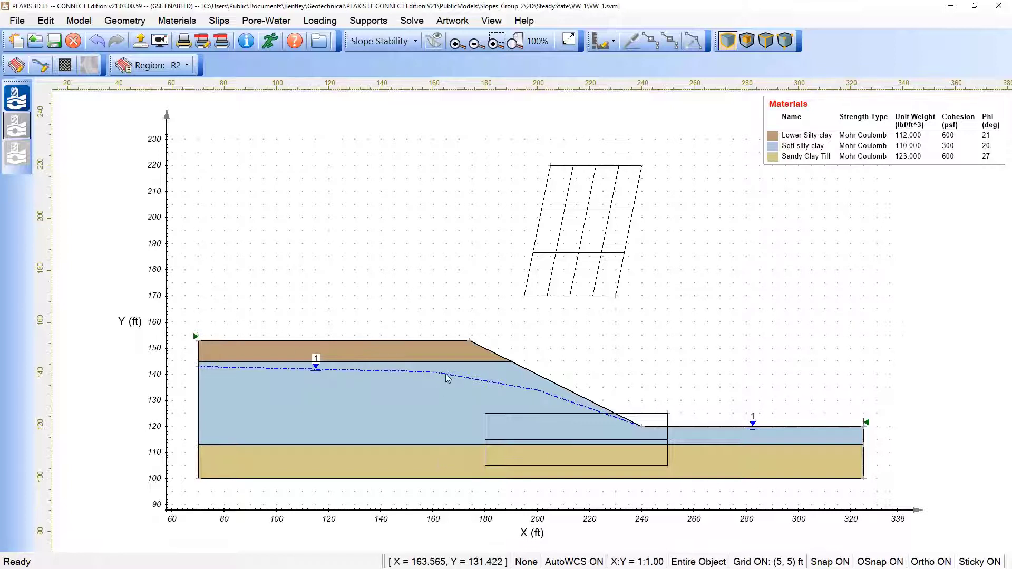
scroll(542, 389, "down", 2)
scroll(538, 395, "up", 1)
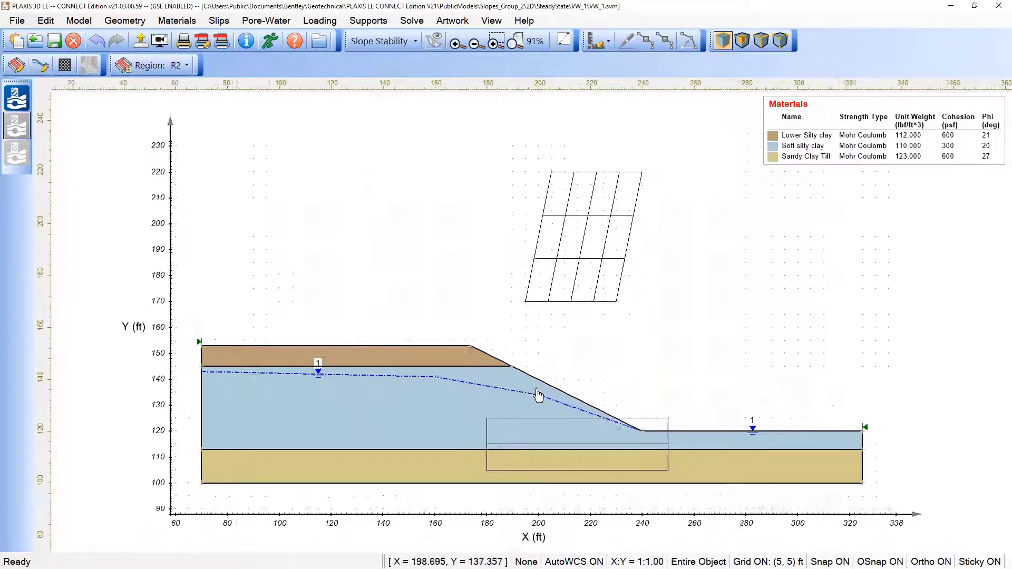
scroll(538, 396, "up", 1)
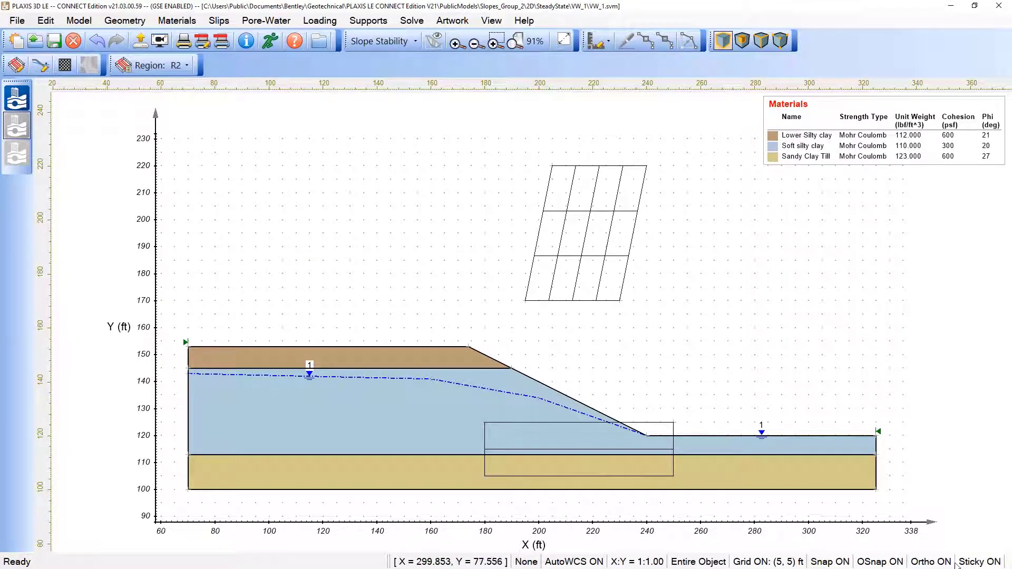
left_click(750, 565)
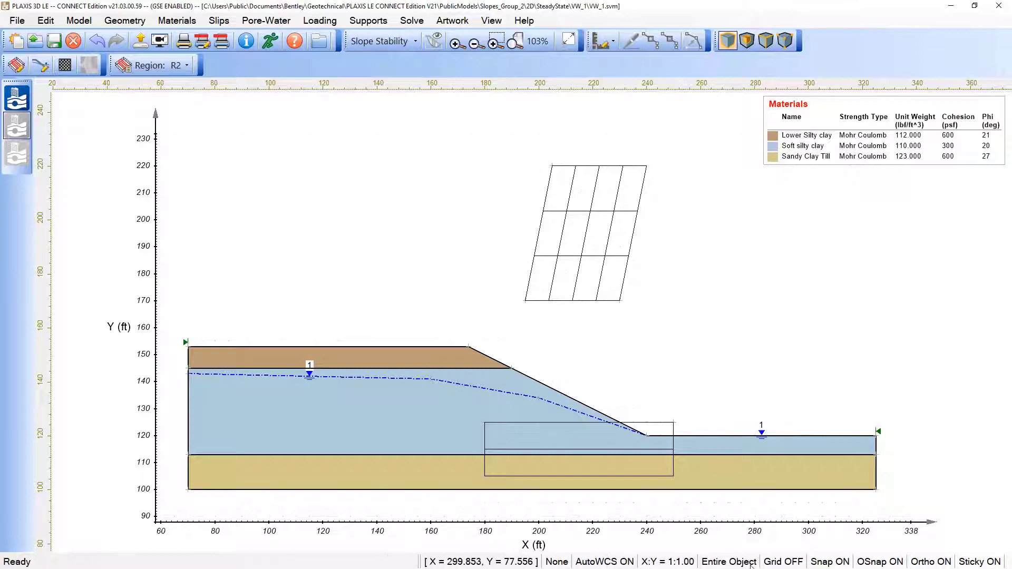
left_click(785, 564)
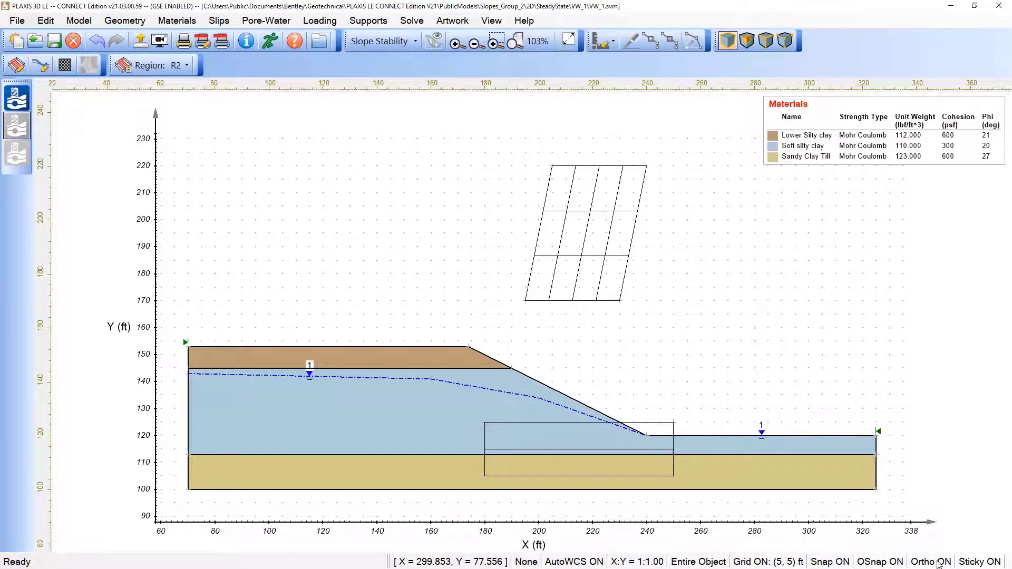
left_click(636, 564)
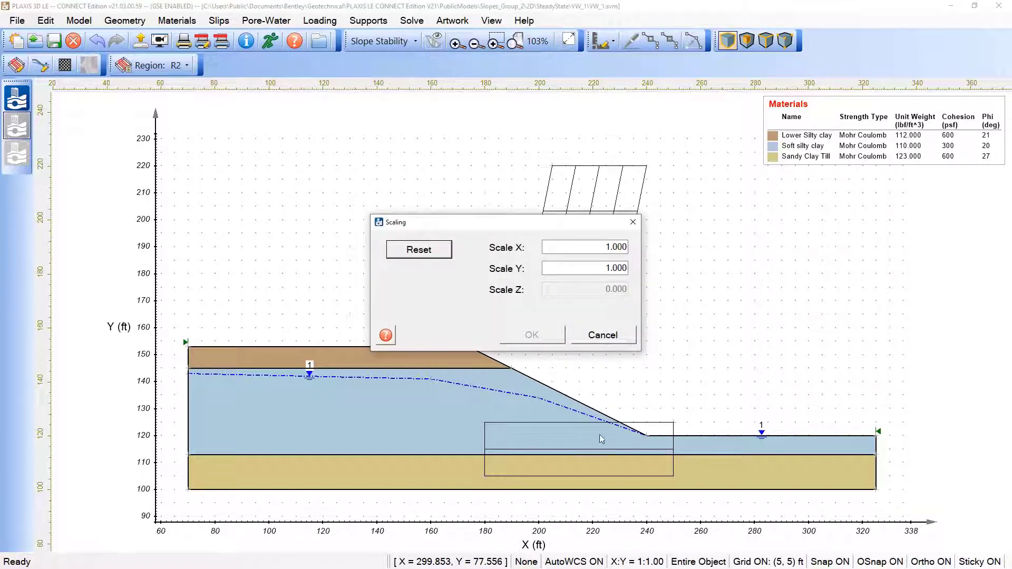
left_click(625, 337)
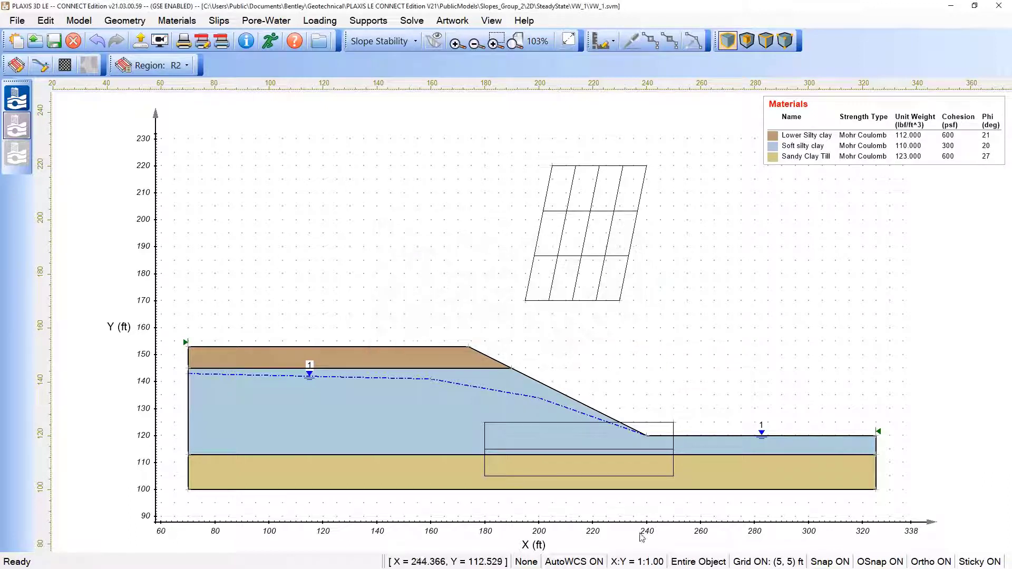
left_click(95, 24)
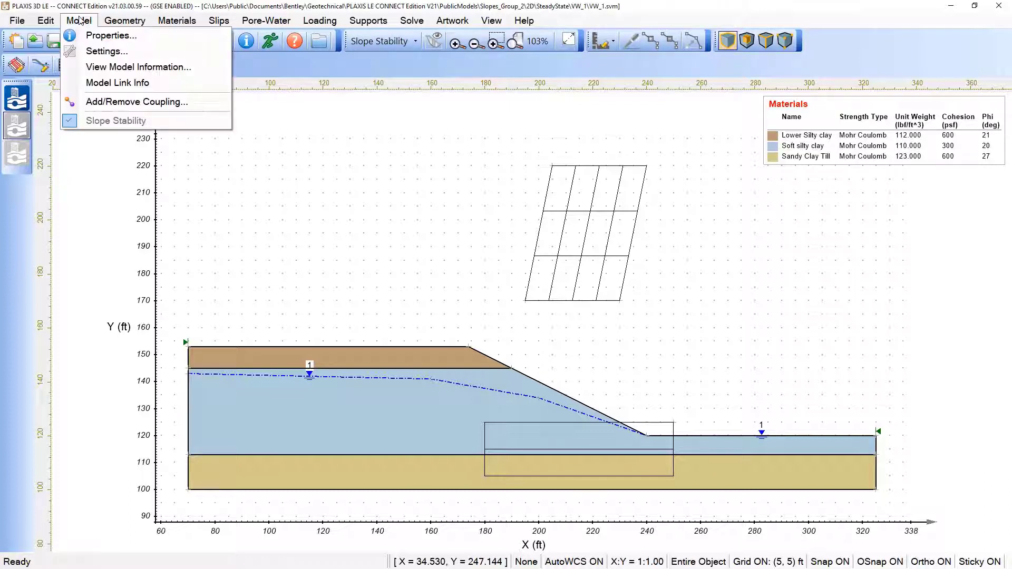
left_click(97, 52)
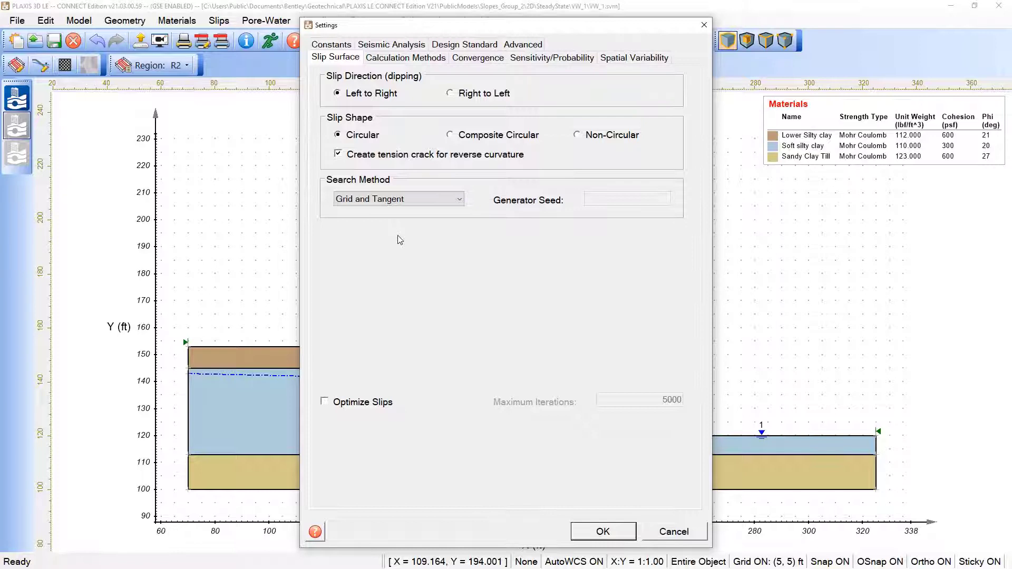
left_click(485, 62)
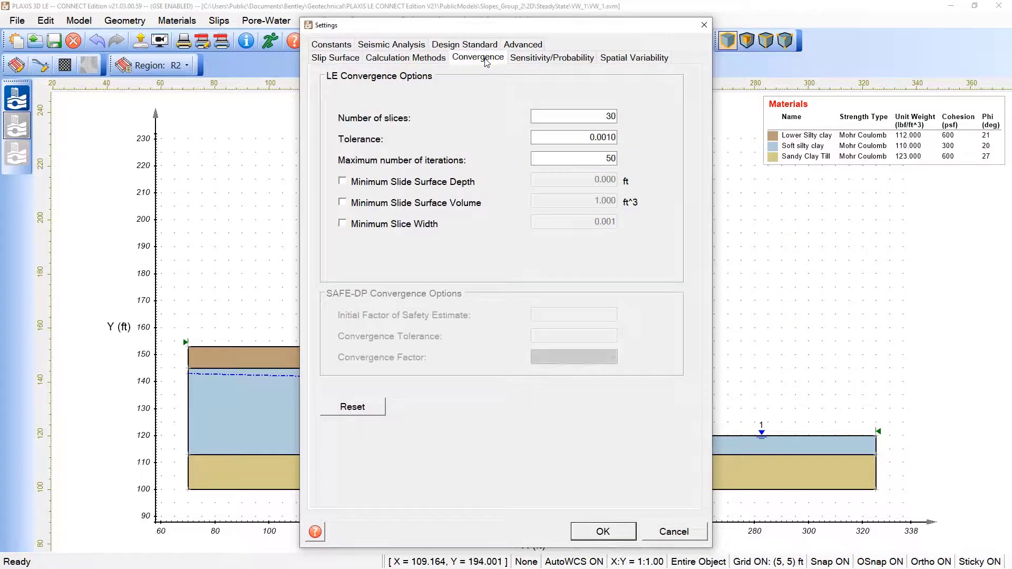
left_click(578, 60)
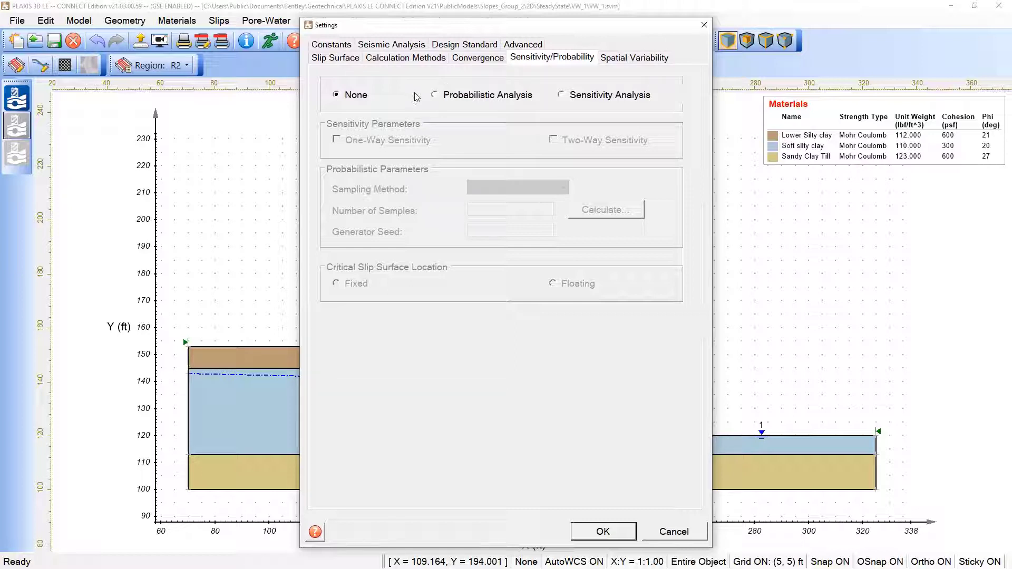
left_click(349, 62)
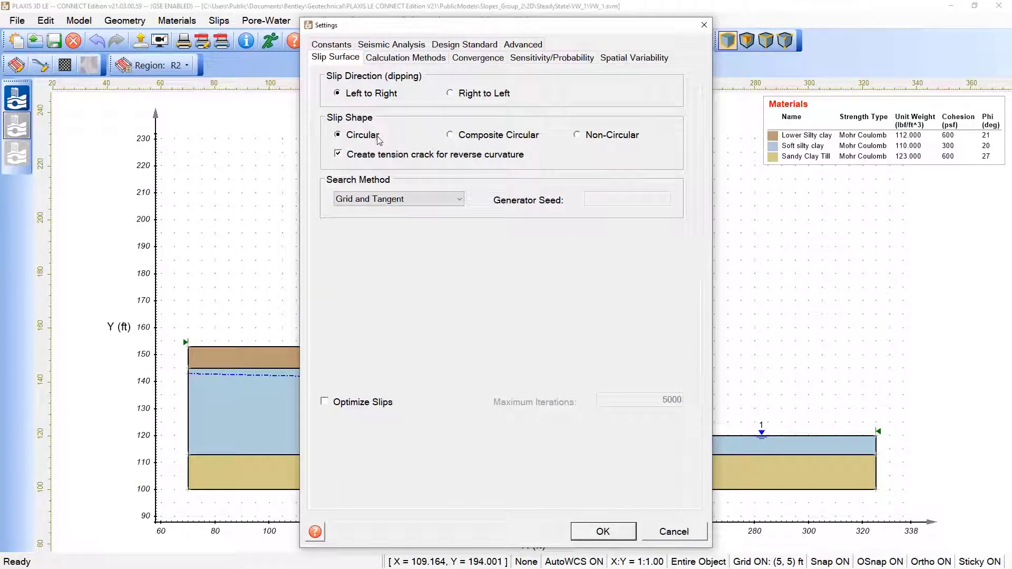
left_click(685, 533)
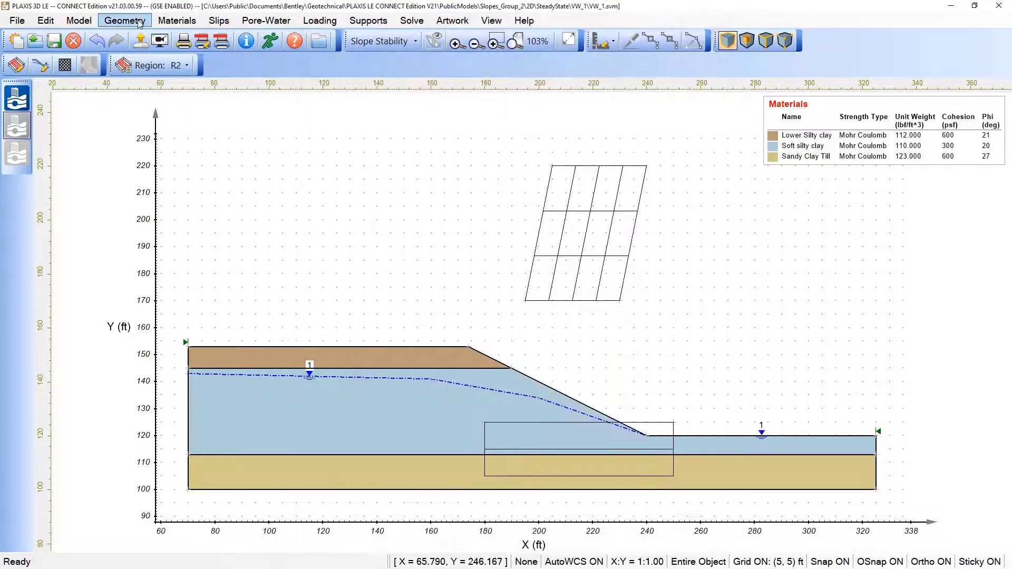
Draw region R5 with corners (174,153), (165,160), (70,160) and (70,153)
left_click(140, 24)
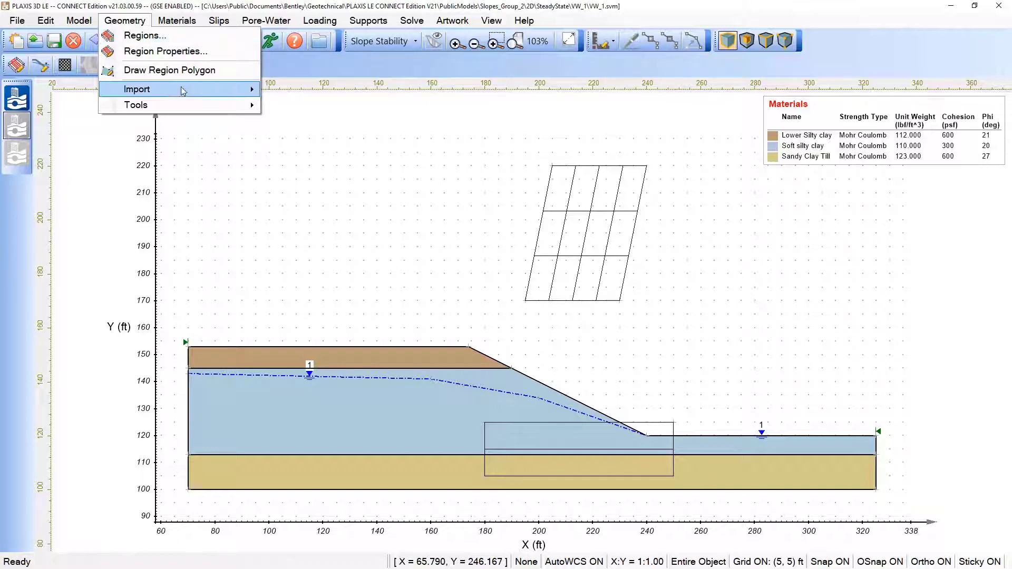
mouse_move(220, 91)
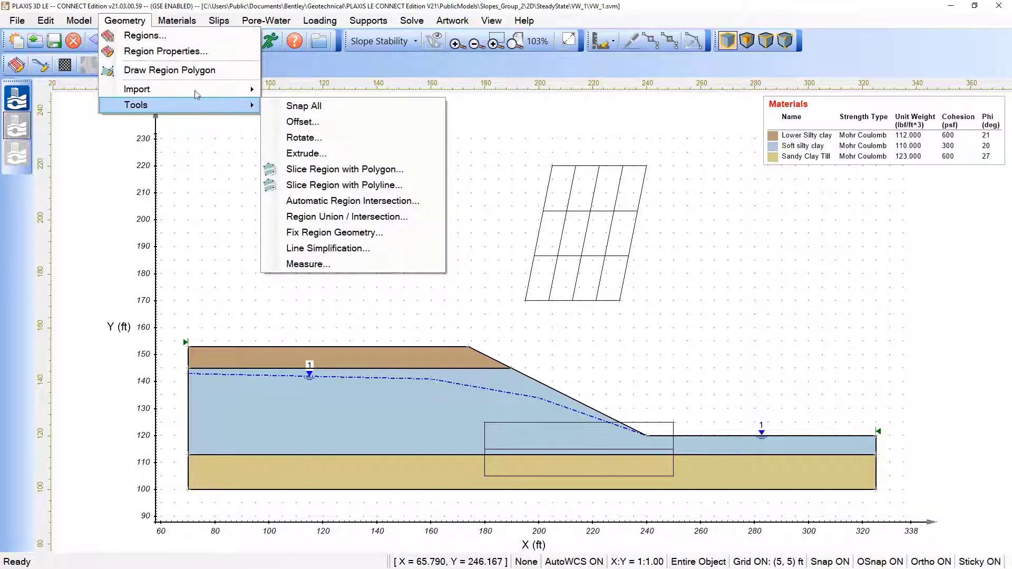
left_click(229, 75)
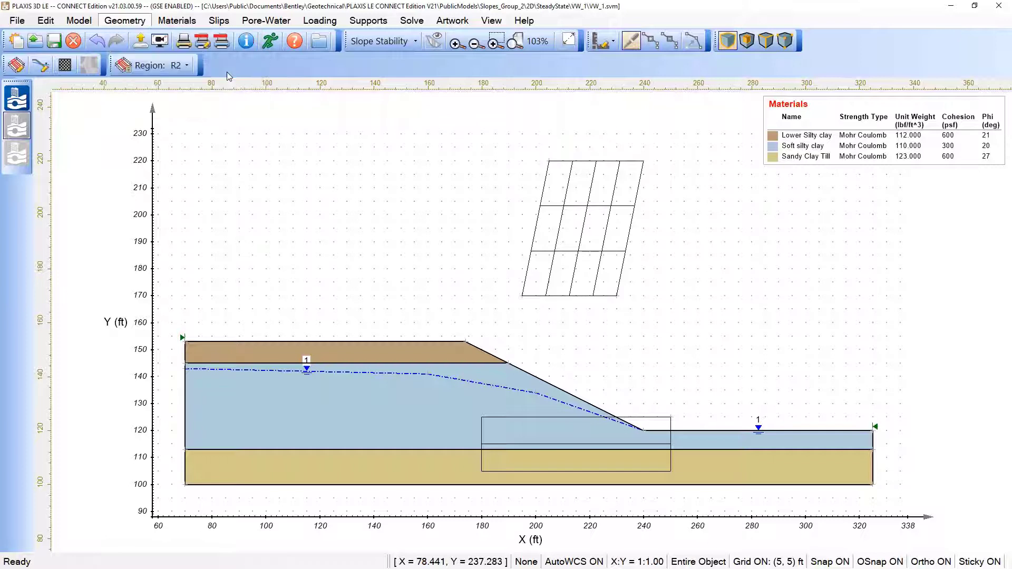
left_click(463, 337)
scroll(463, 336, "up", 2)
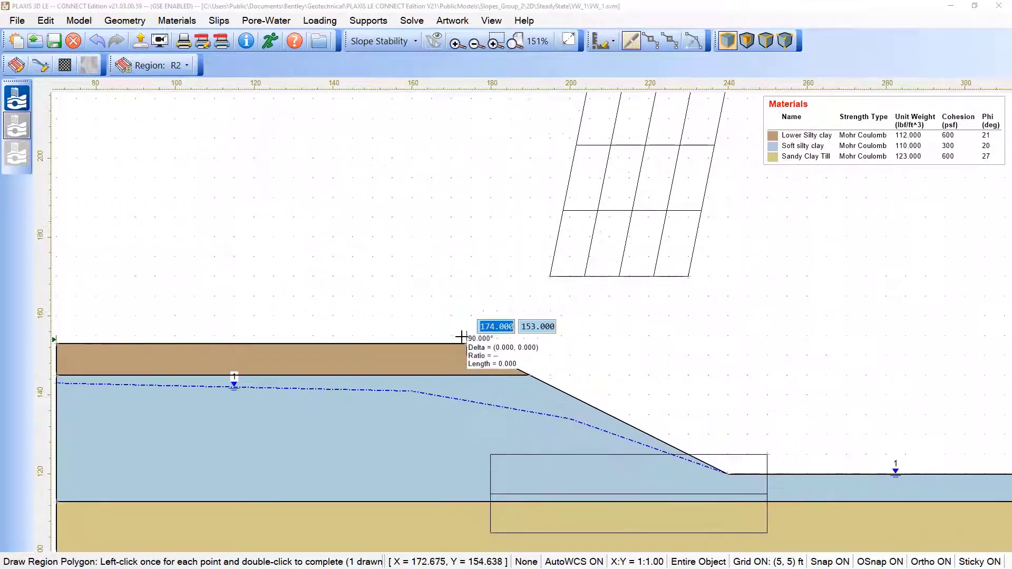
left_click(431, 316)
scroll(417, 313, "down", 1)
scroll(404, 312, "down", 2)
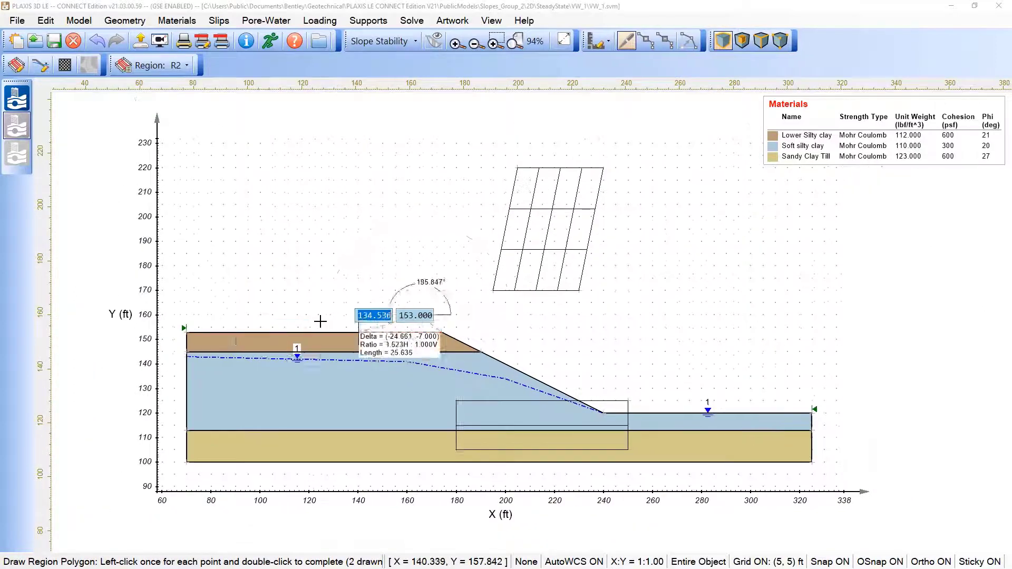
left_click(187, 315)
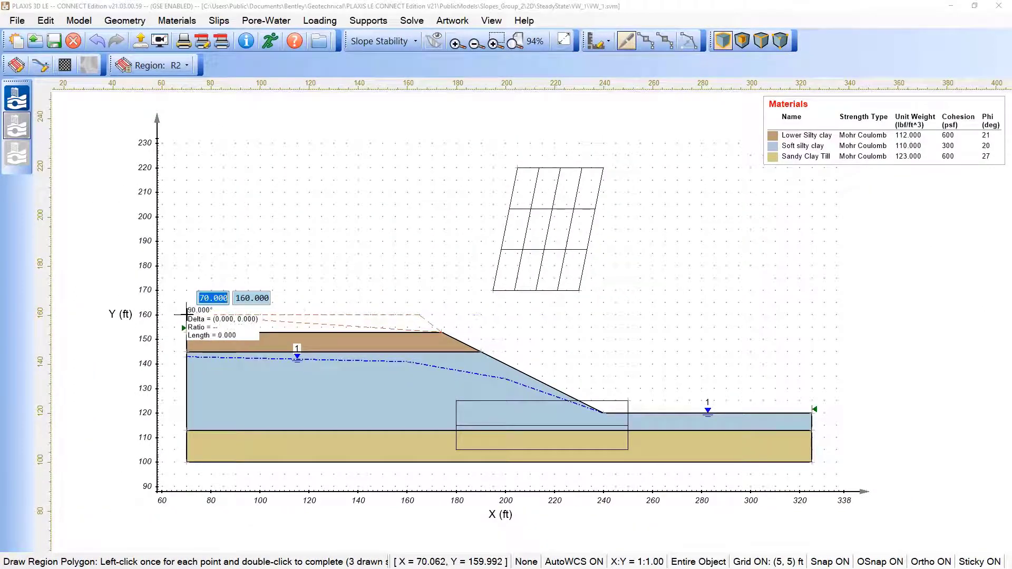
scroll(190, 317, "up", 5)
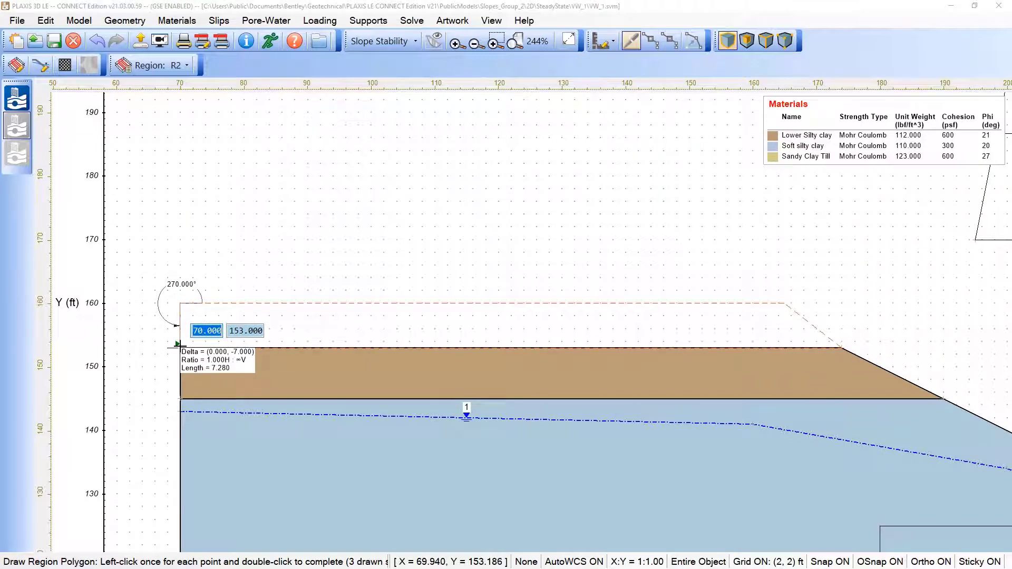
double_click(178, 346)
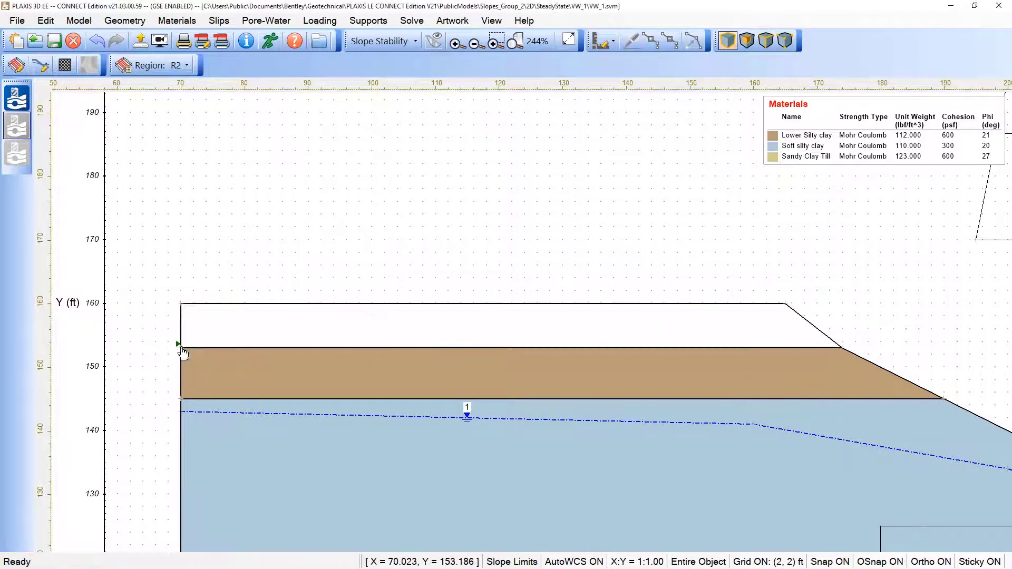
Select the new region R5 and check it in the region list
left_click(518, 331)
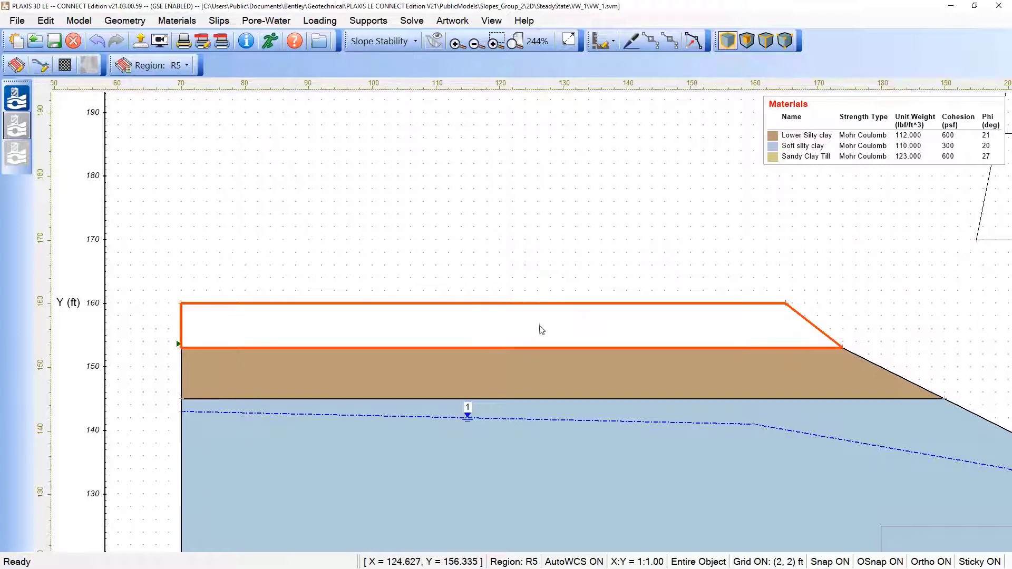
left_click(187, 67)
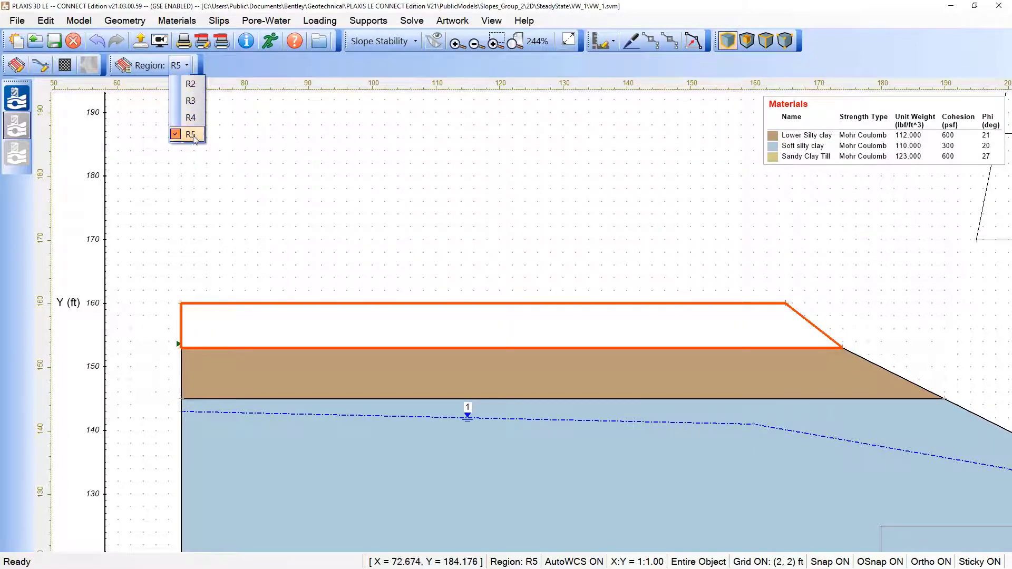
left_click(297, 201)
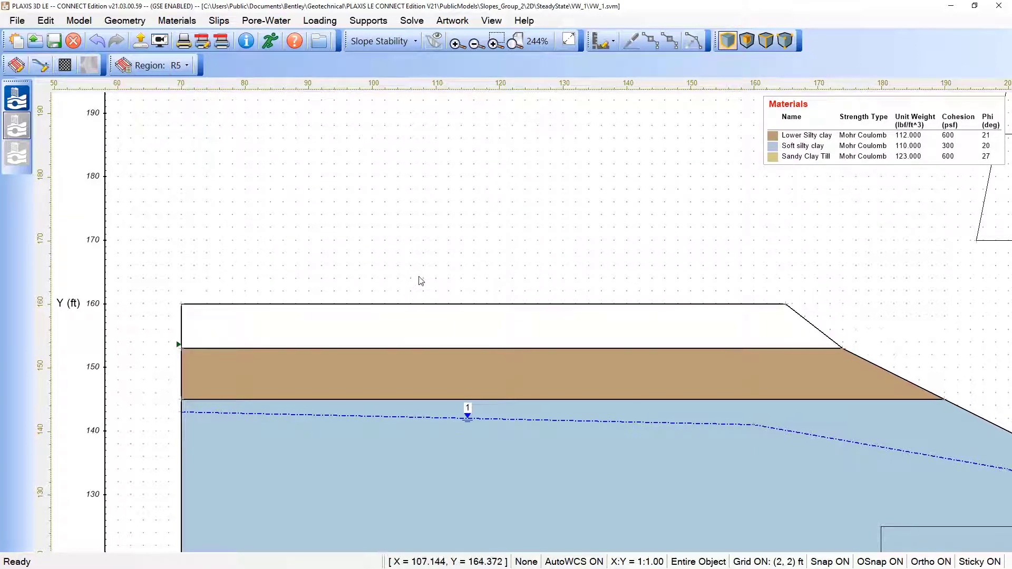
Apply the Upper silty clay material to top region R5
left_click(464, 321)
scroll(436, 280, "down", 3)
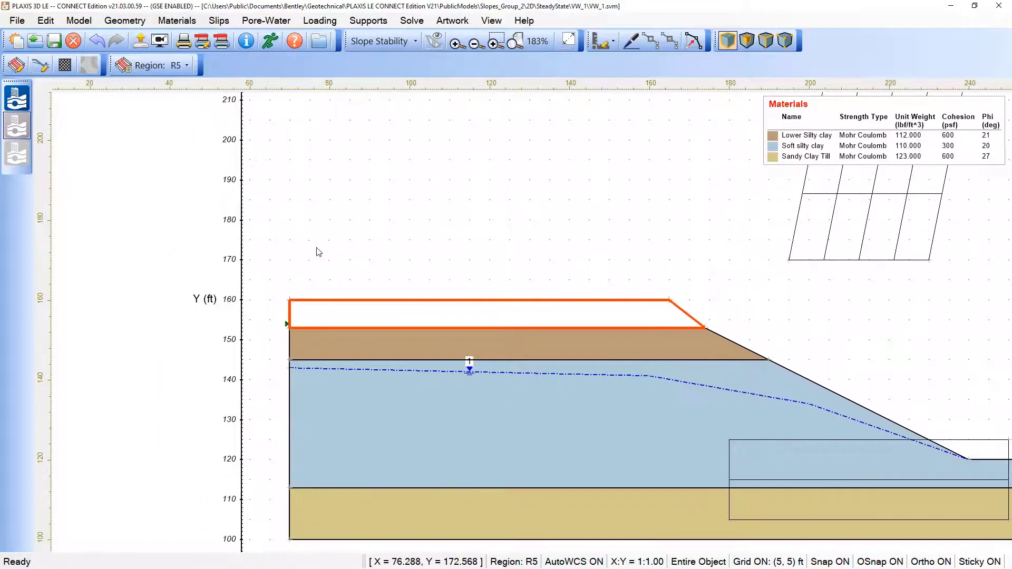
scroll(317, 252, "down", 3)
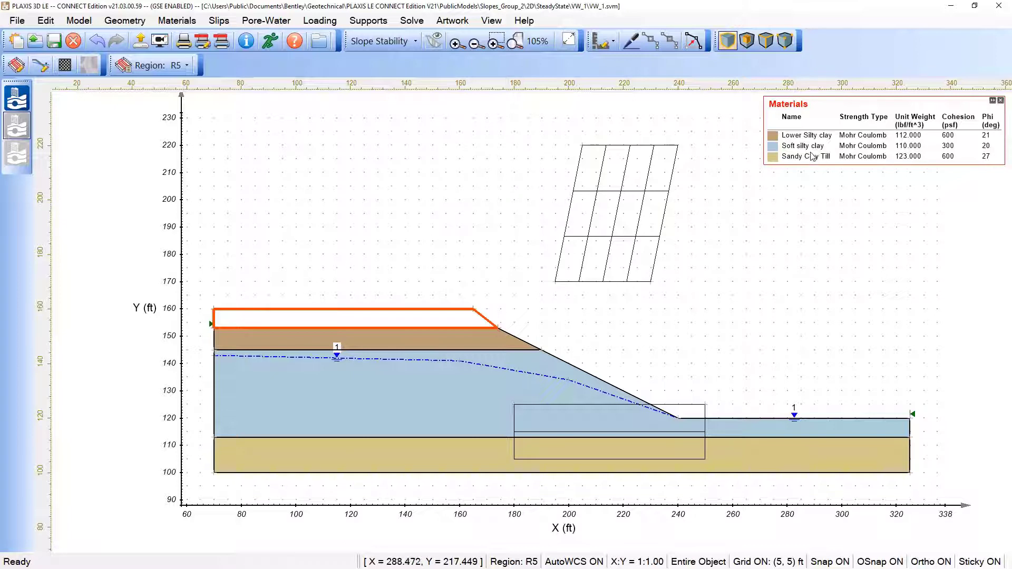
left_click(452, 341)
left_click(448, 320)
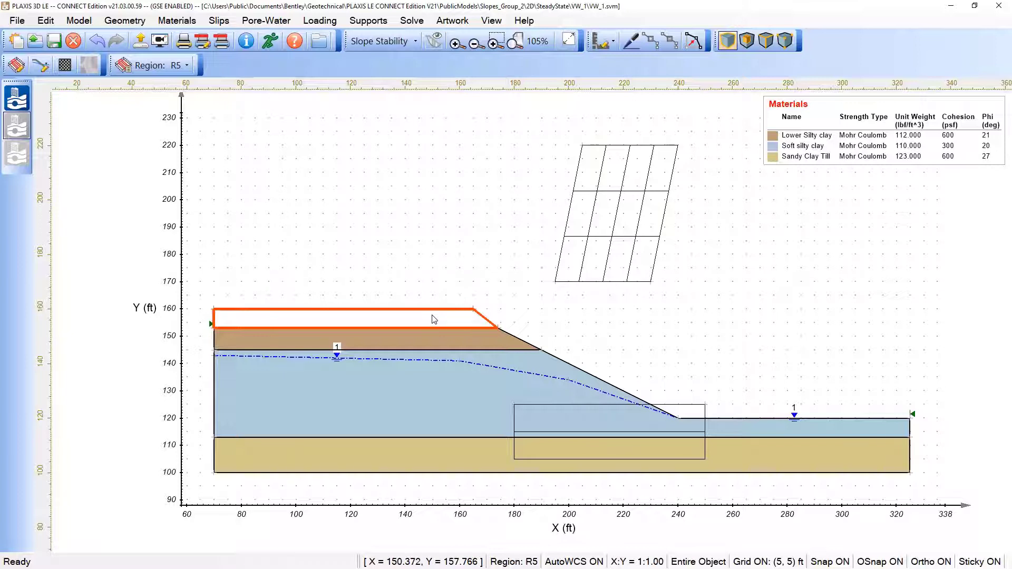
right_click(433, 319)
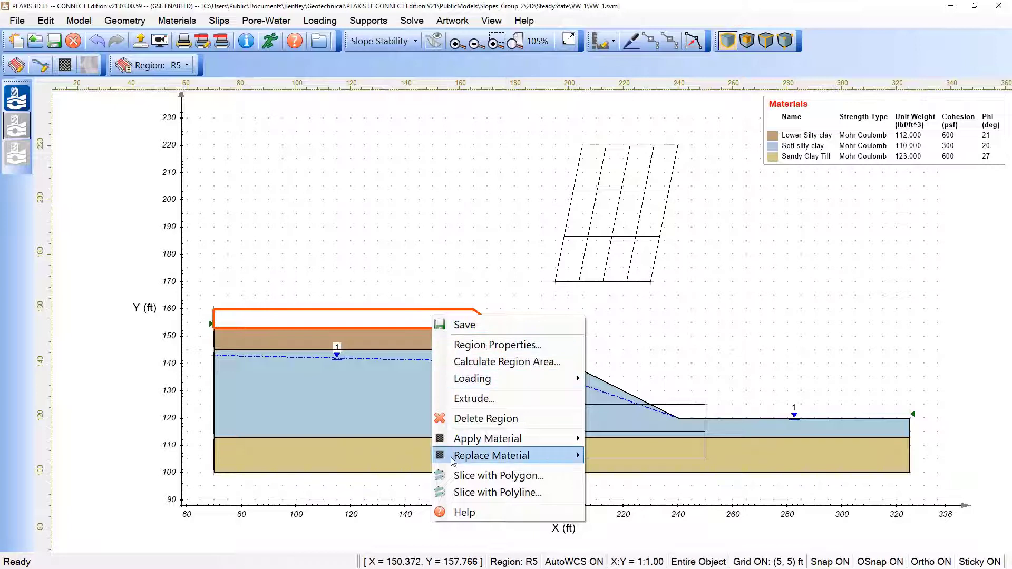
mouse_move(495, 387)
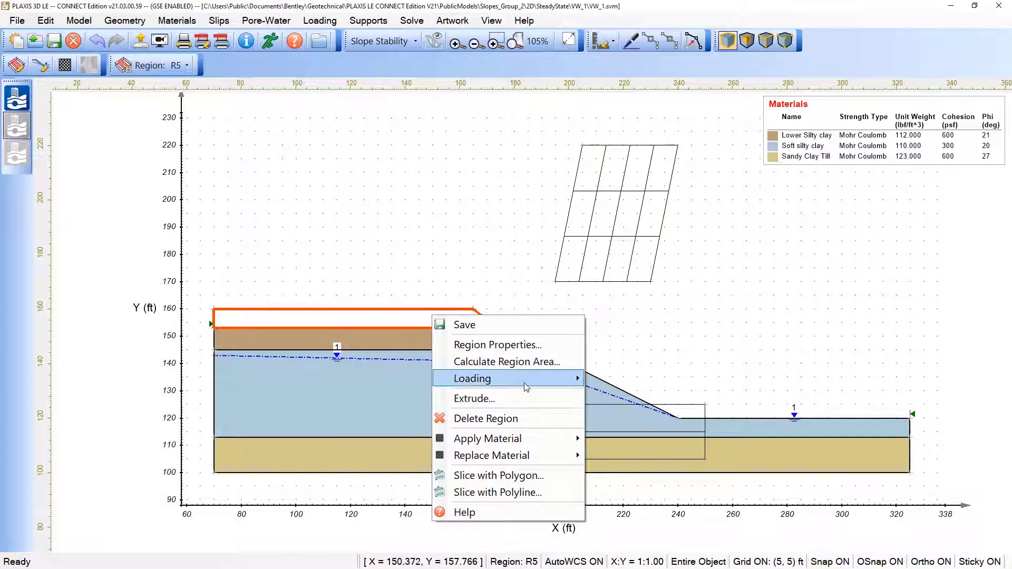
mouse_move(526, 388)
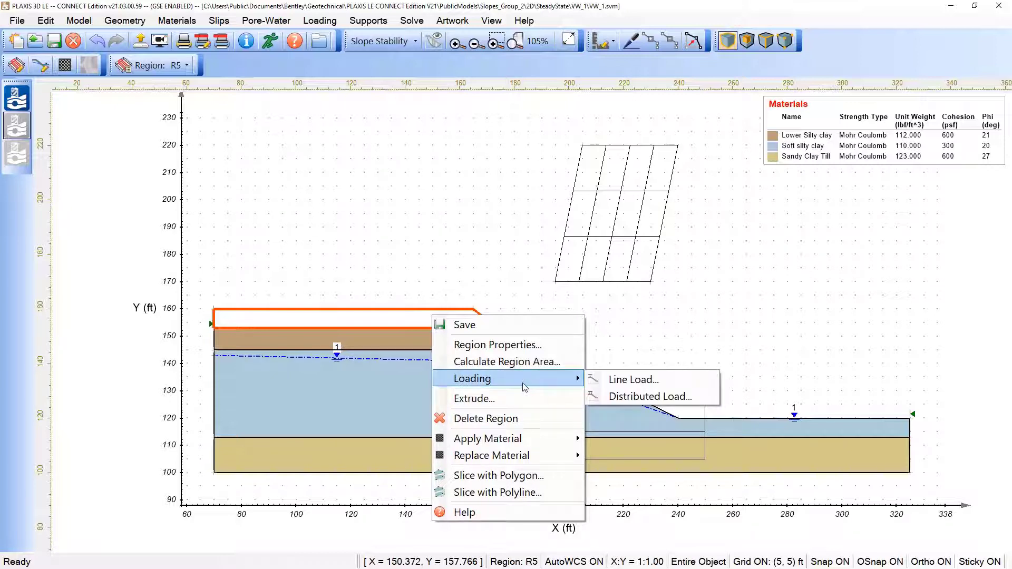
mouse_move(516, 428)
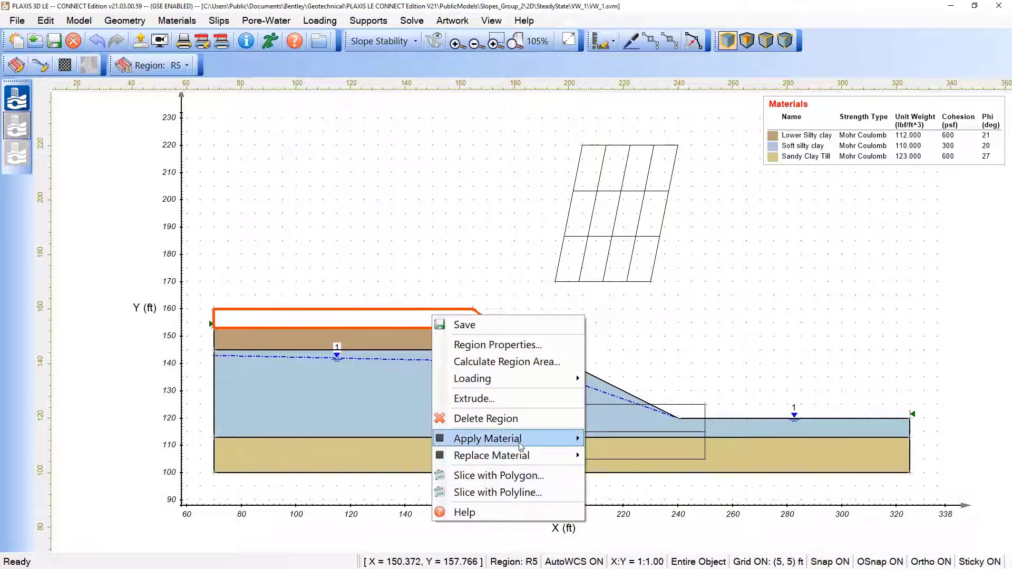
mouse_move(521, 446)
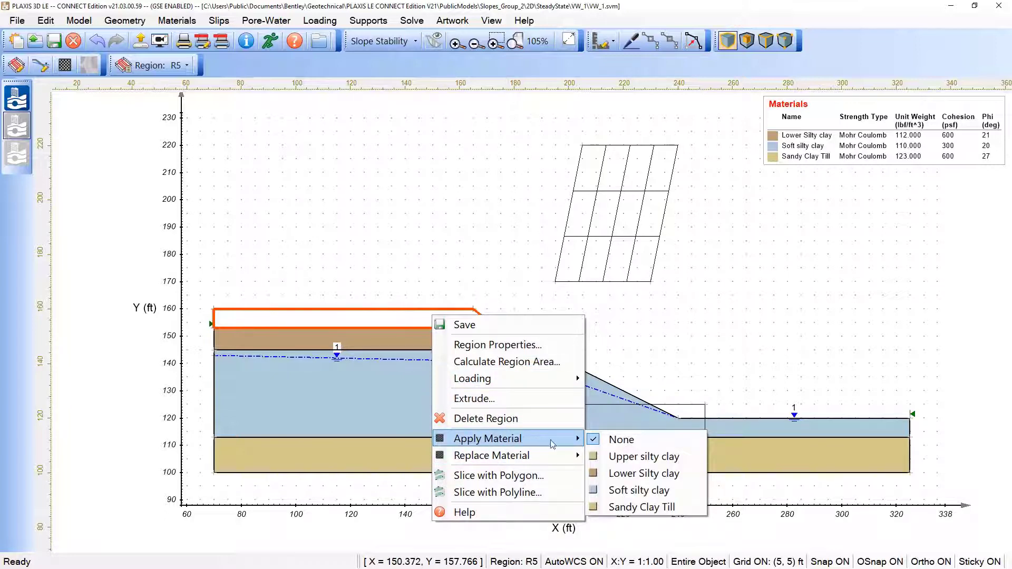
left_click(645, 458)
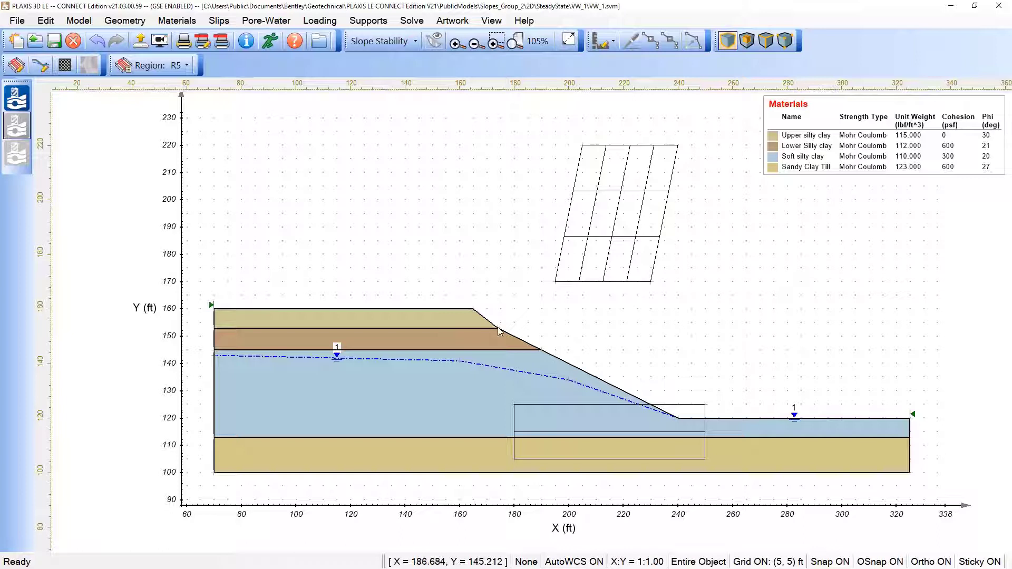
Open the Materials Manager listing the four soils and start a new material
left_click(177, 21)
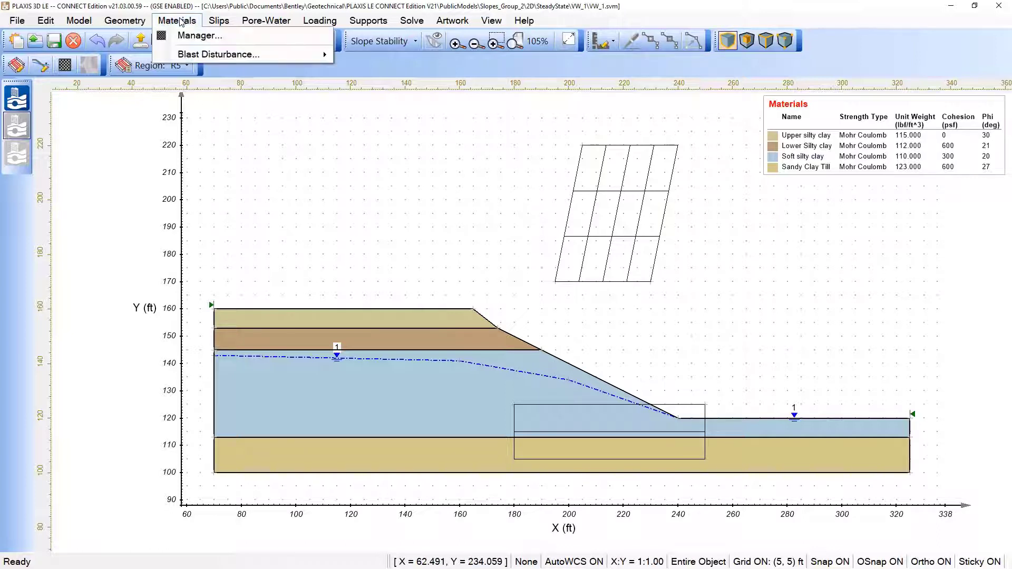
left_click(198, 36)
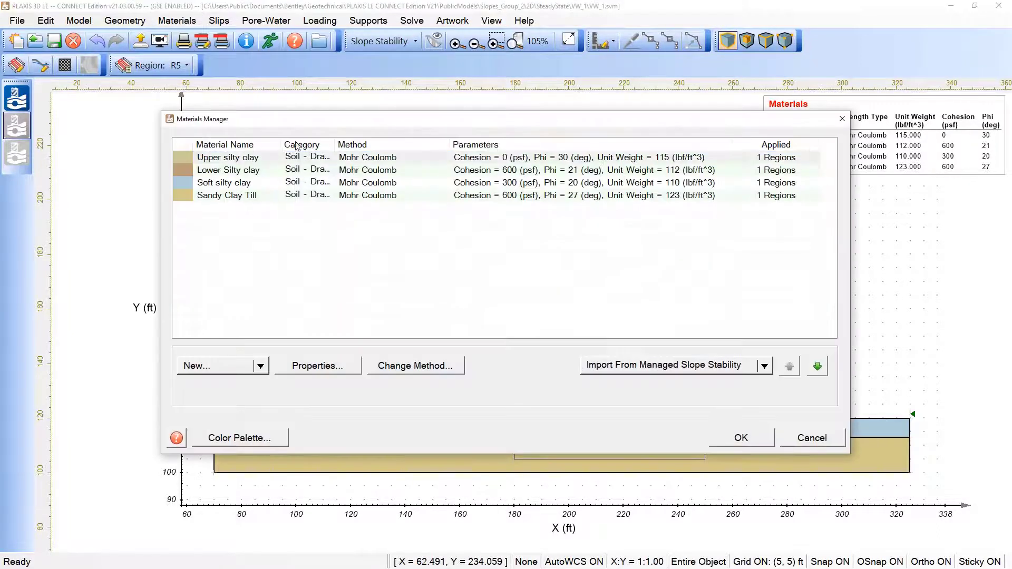
left_click(228, 370)
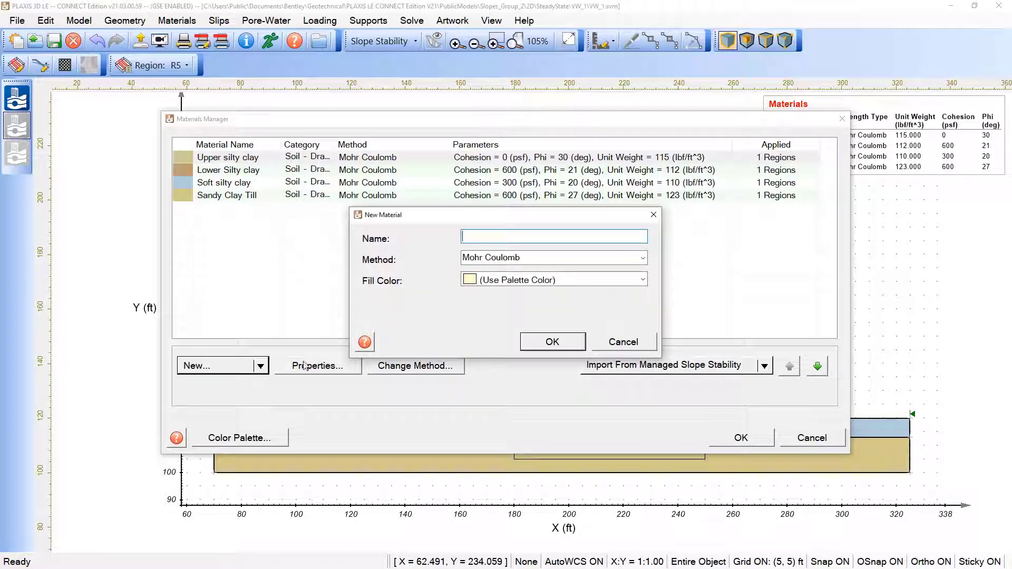
Browse the strength methods, keep Mohr Coulomb, cancel the new material, and select Sandy Clay Till
left_click(644, 262)
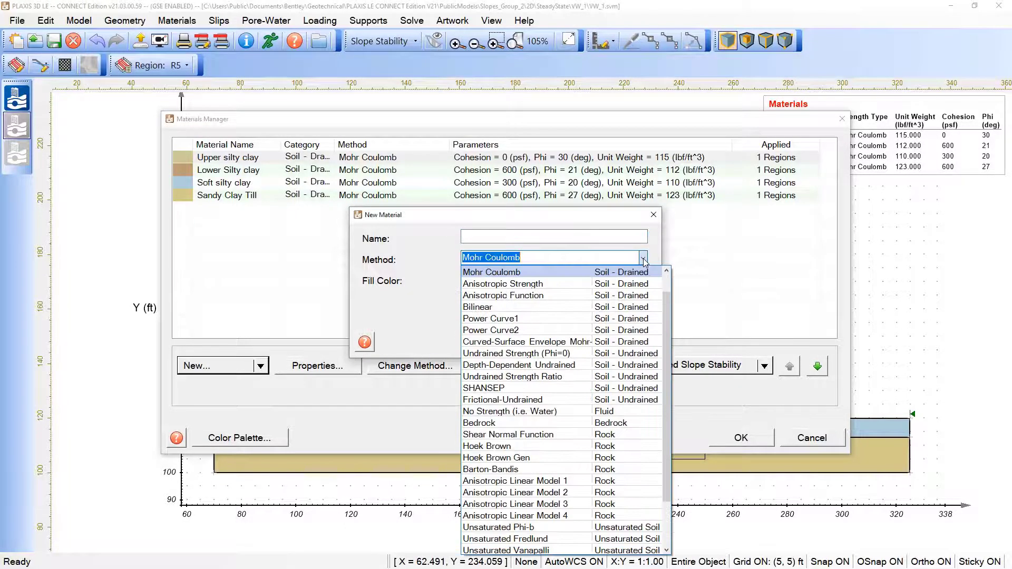
left_click(621, 220)
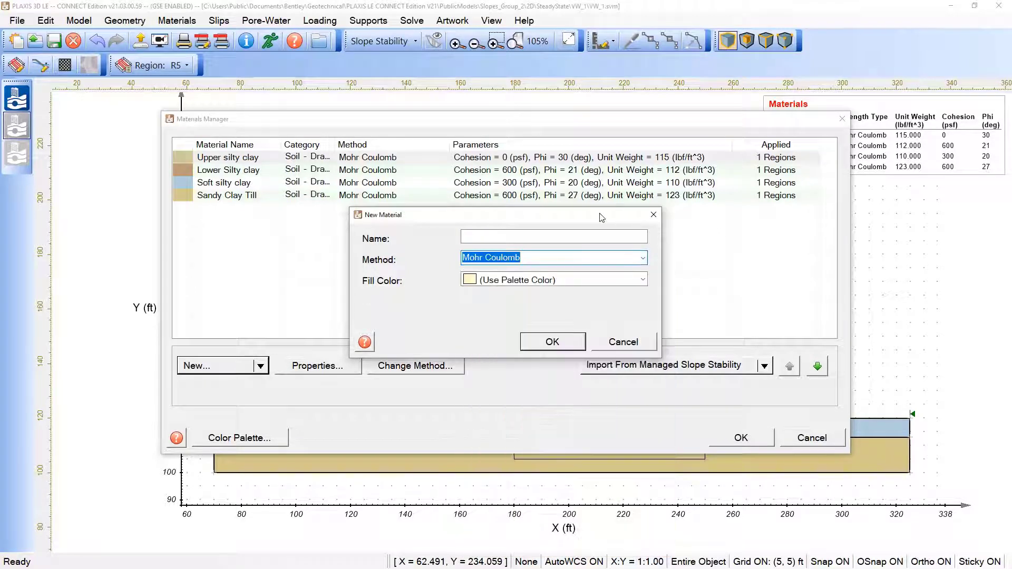
left_click_drag(598, 215, 558, 138)
left_click(602, 181)
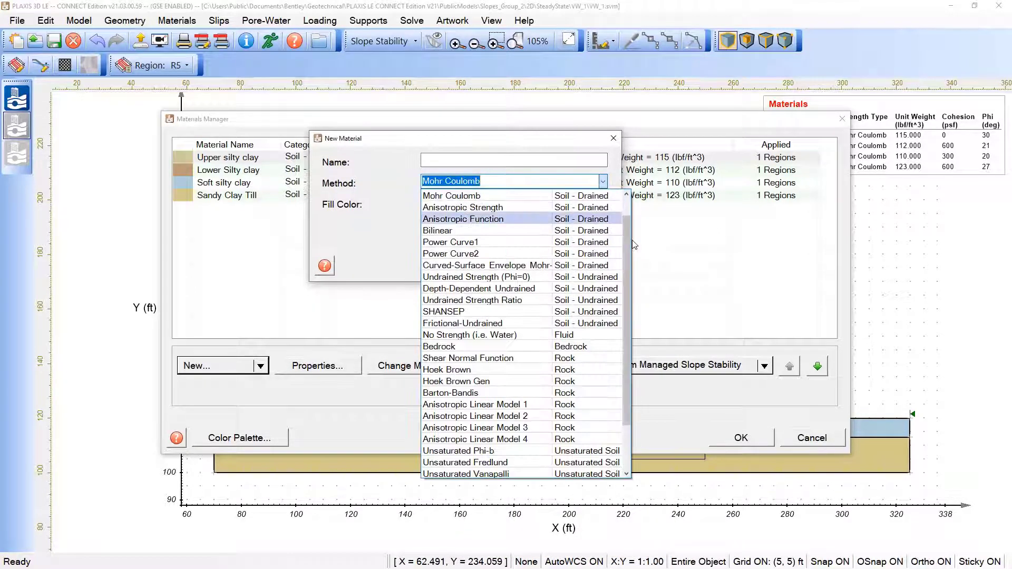
scroll(629, 242, "up", 1)
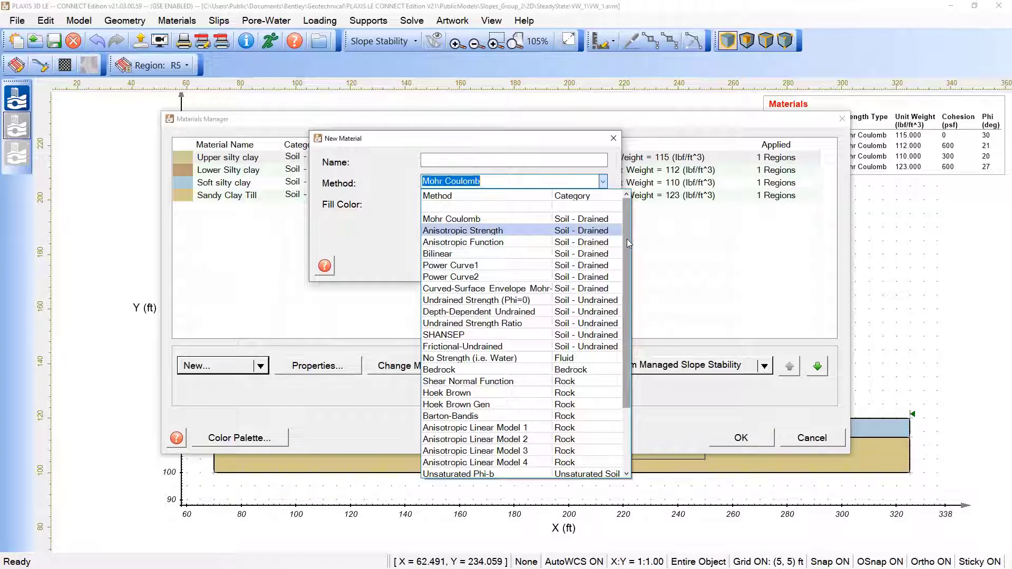
mouse_move(627, 239)
left_mouse_down()
mouse_move(631, 315)
mouse_move(630, 254)
left_mouse_up()
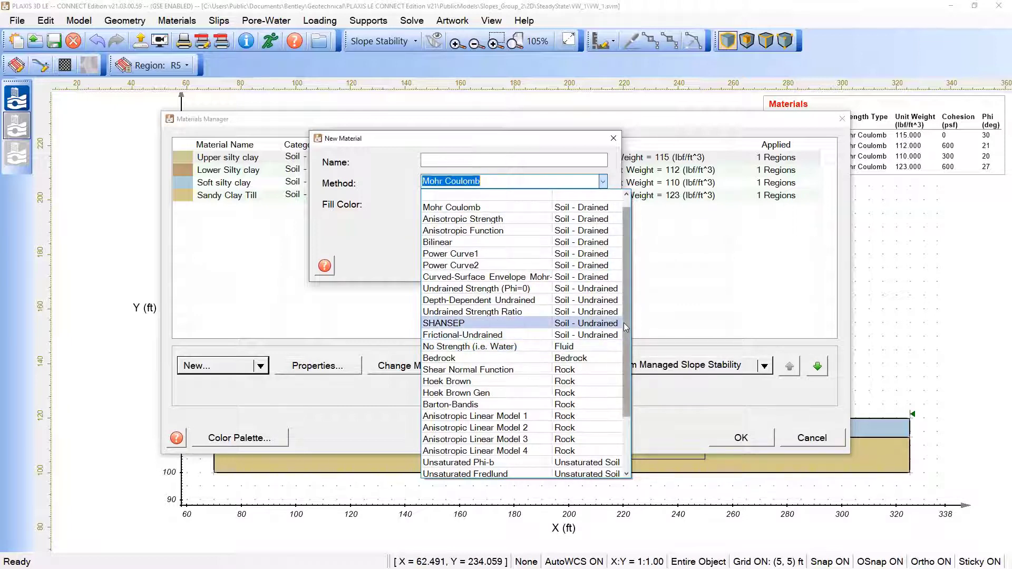
left_click_drag(624, 323, 621, 356)
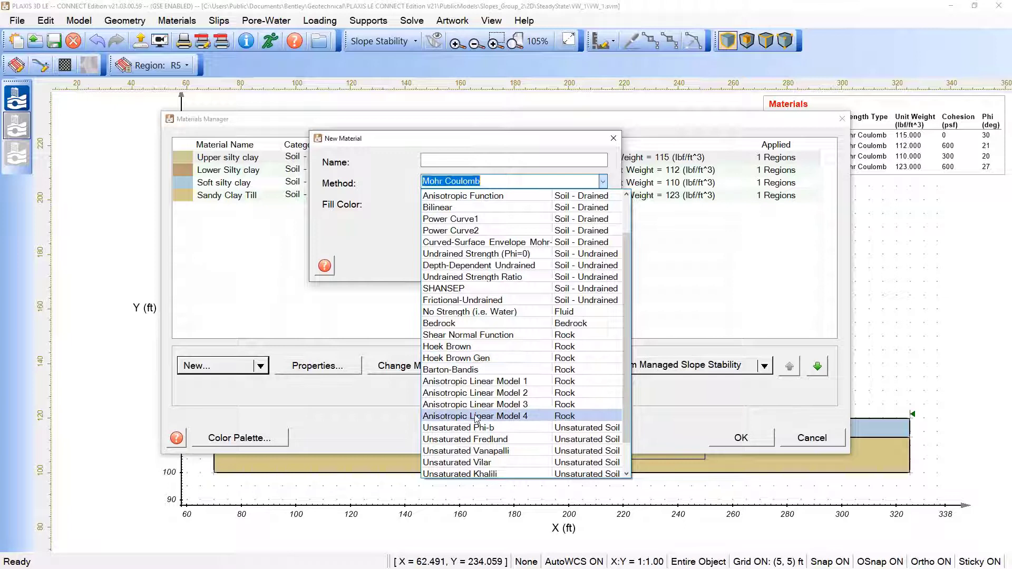
left_click_drag(626, 341, 625, 367)
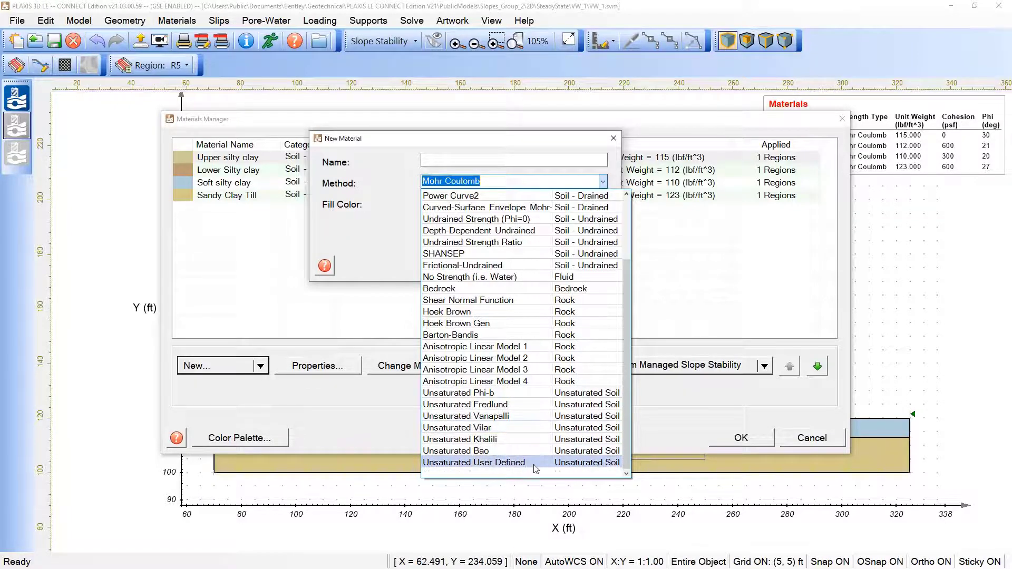
left_click(619, 144)
left_click(613, 139)
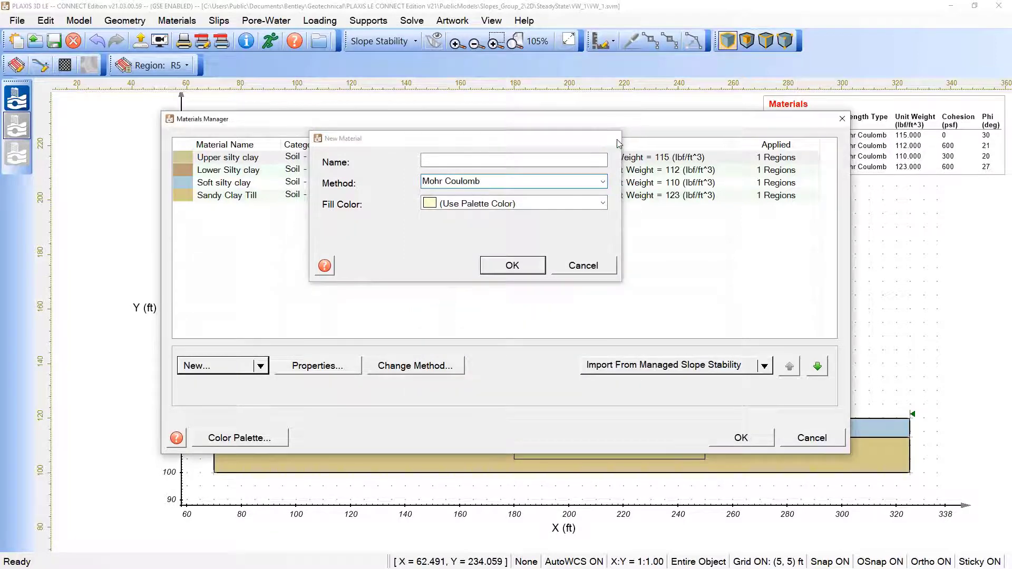
left_click(287, 198)
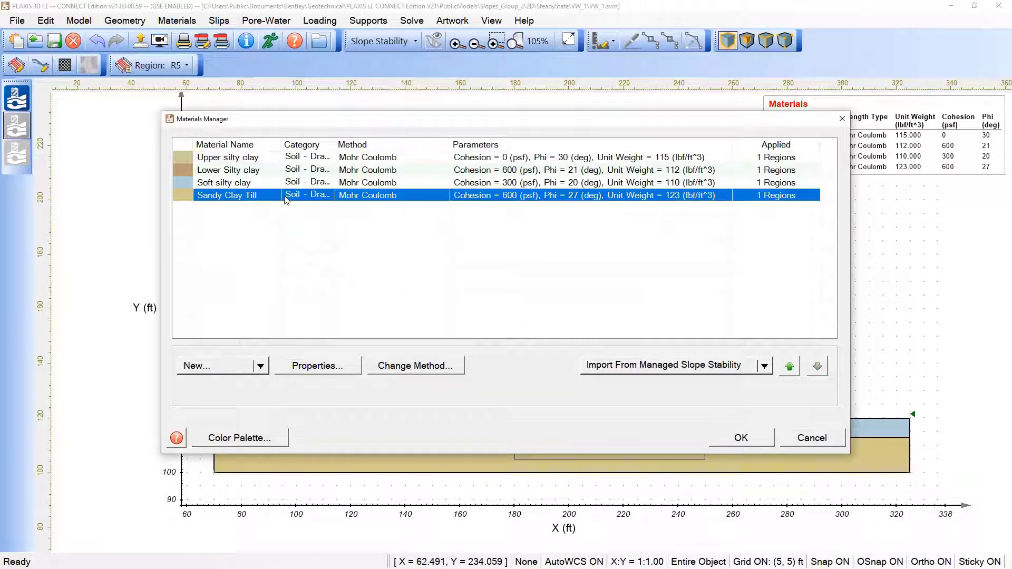
Confirm Sandy Clay Till unchanged (cohesion 600 psf, phi 27°, 123 lbf/ft³), above-water strength left off
double_click(279, 200)
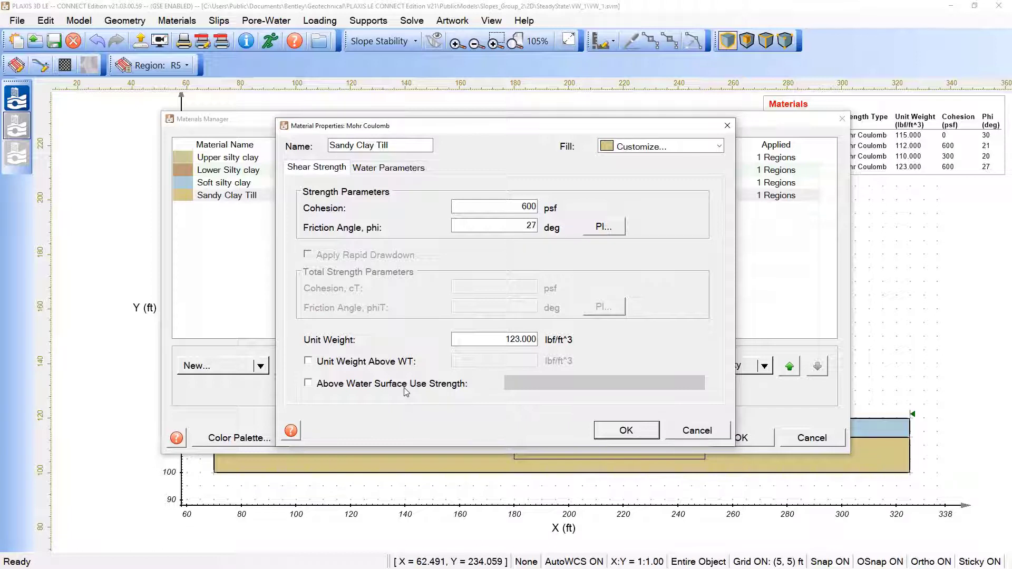
left_click(308, 384)
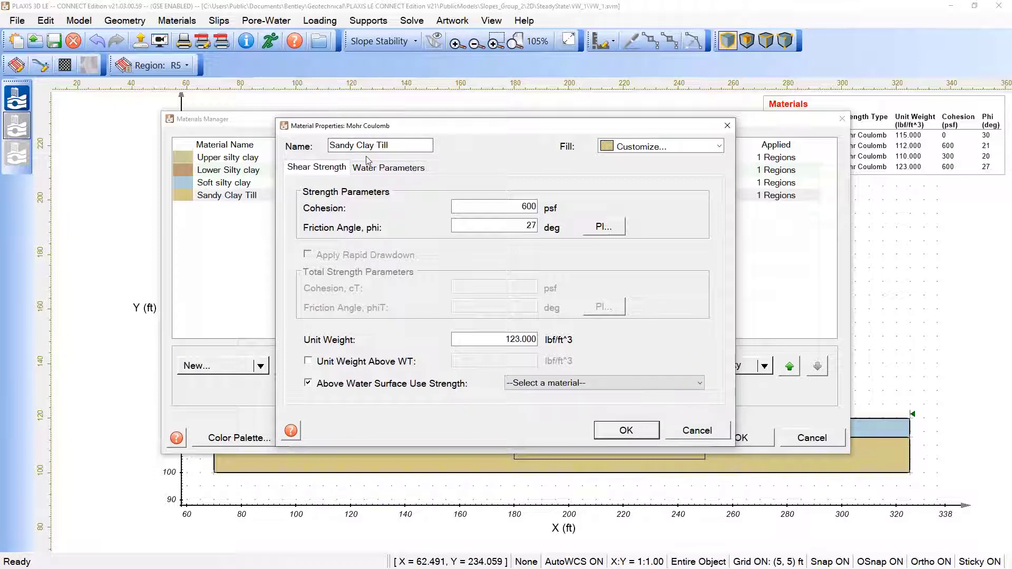
left_click(555, 388)
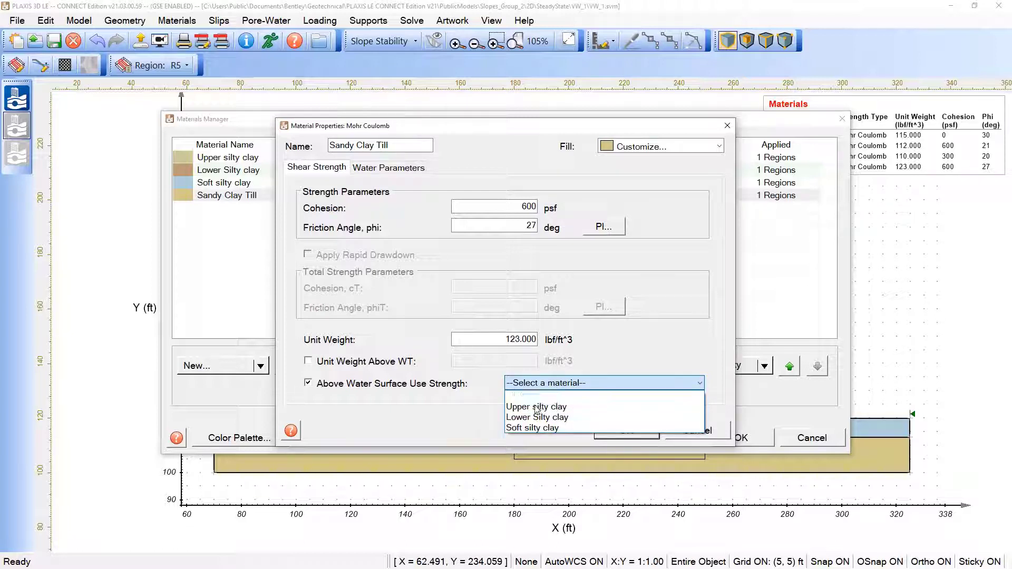
left_click(490, 405)
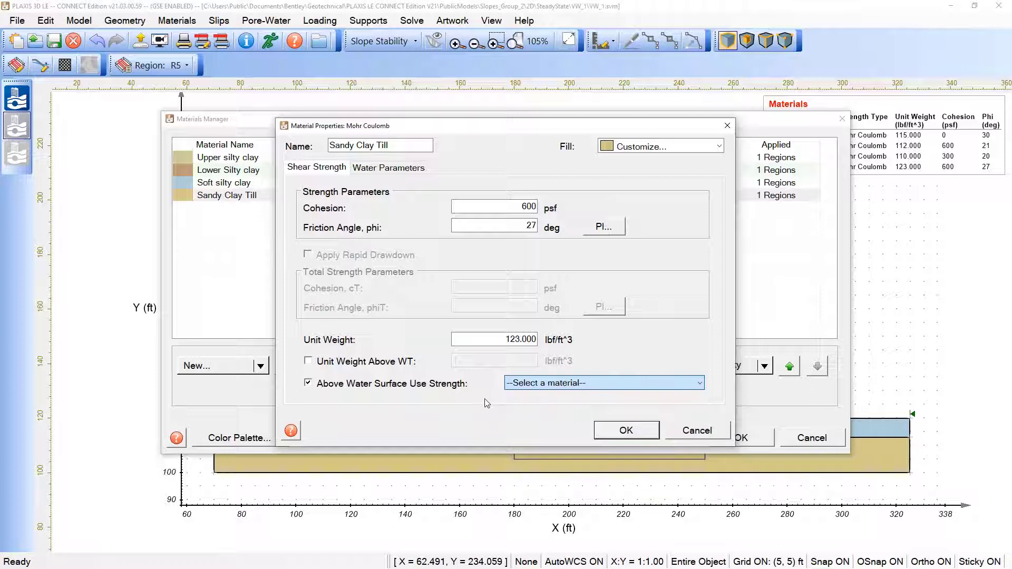
left_click(309, 385)
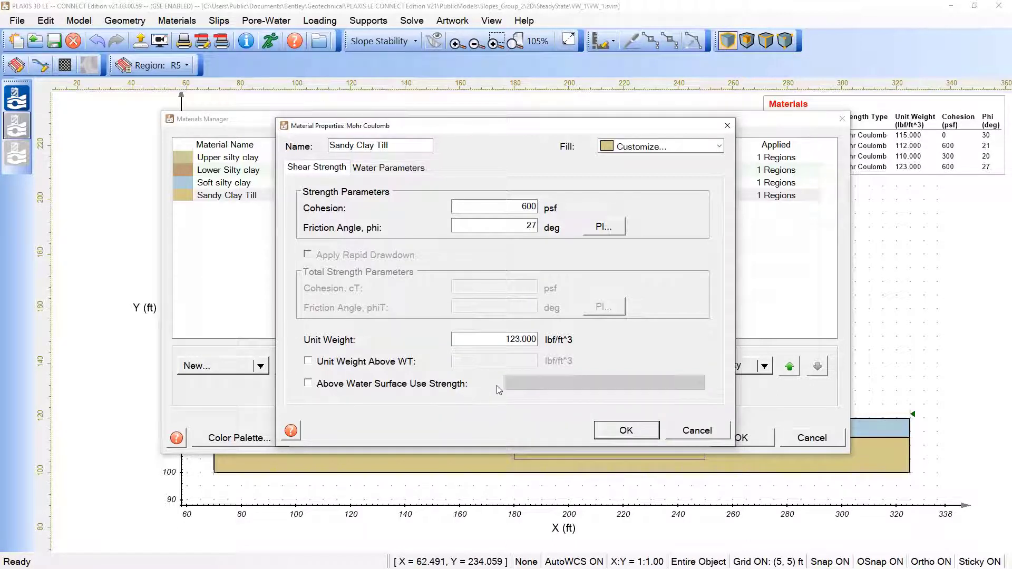
left_click(626, 431)
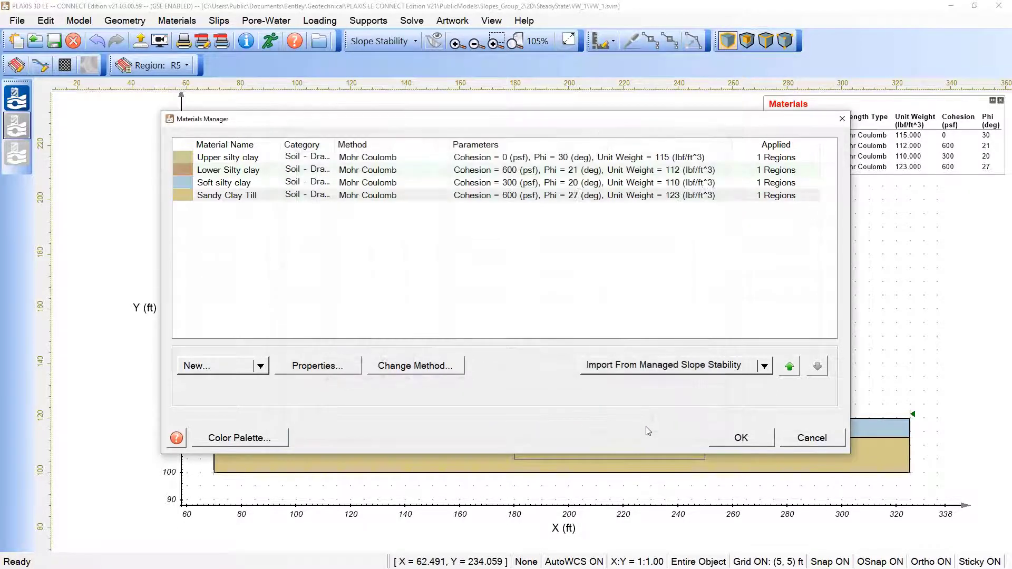
Close the Materials Manager and accept the grid (4 × 3 increments) and tangent search settings
left_click(825, 440)
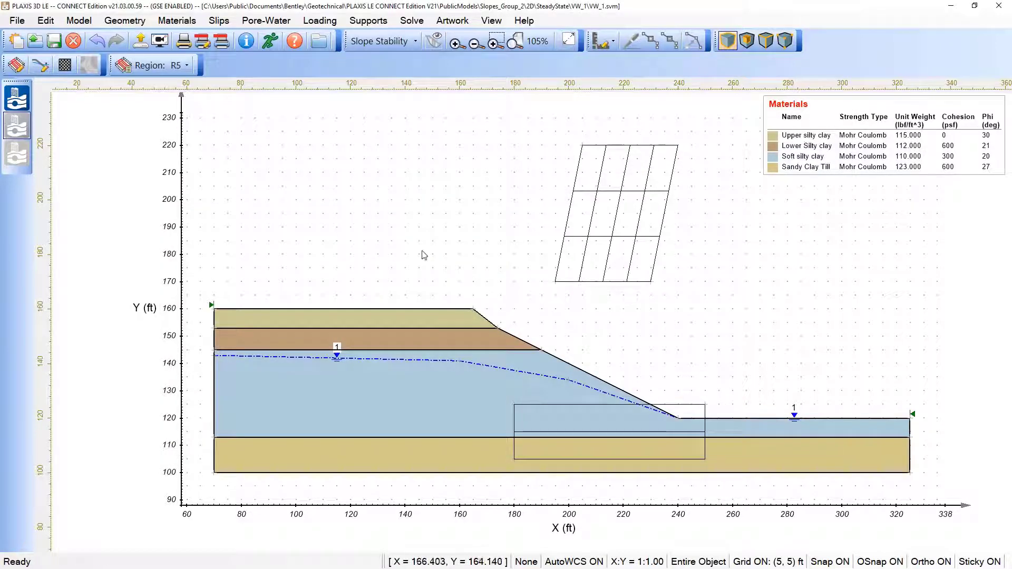
left_click(219, 21)
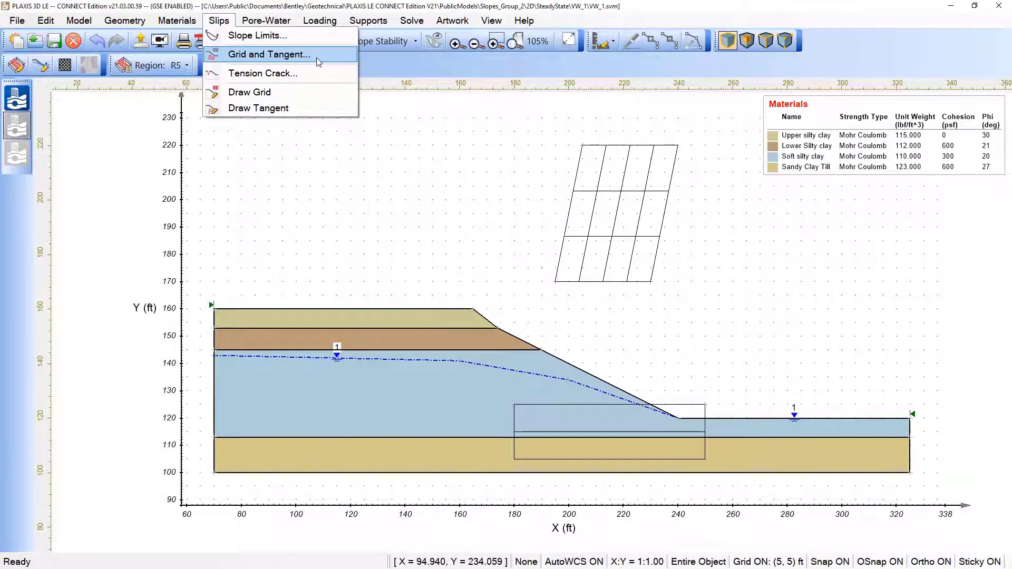
left_click(284, 57)
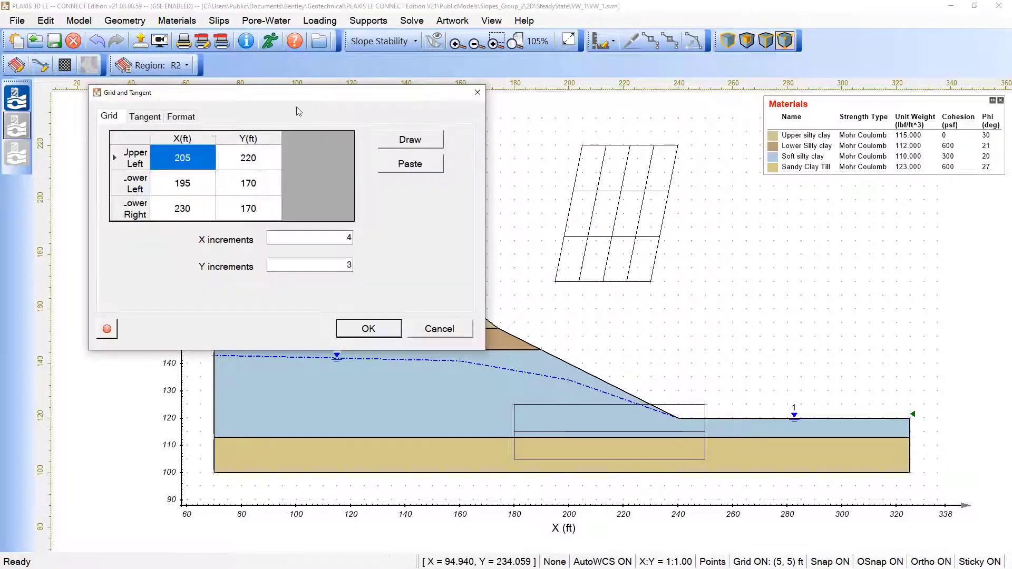
left_click(146, 117)
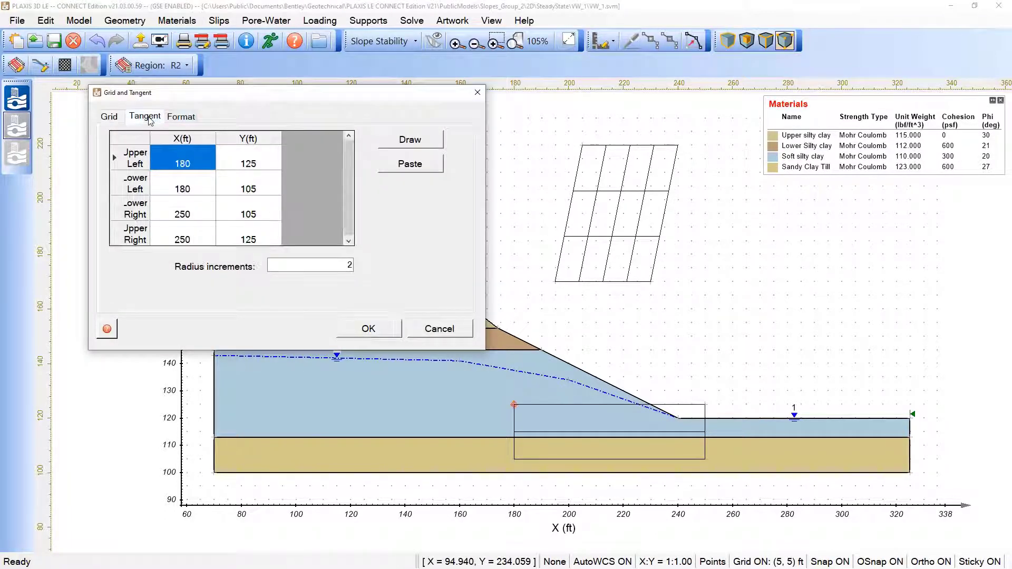
left_click(109, 117)
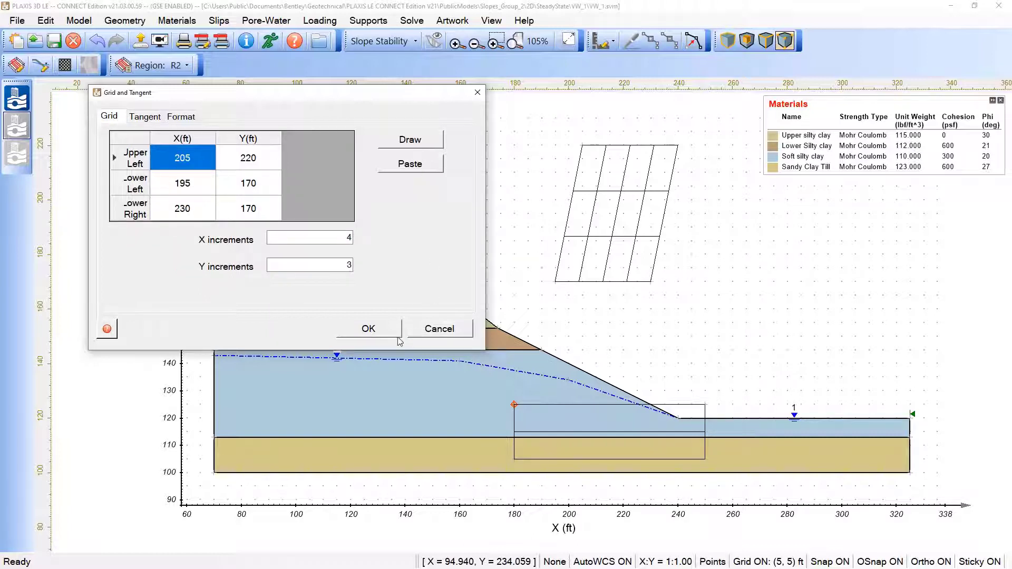
left_click(380, 333)
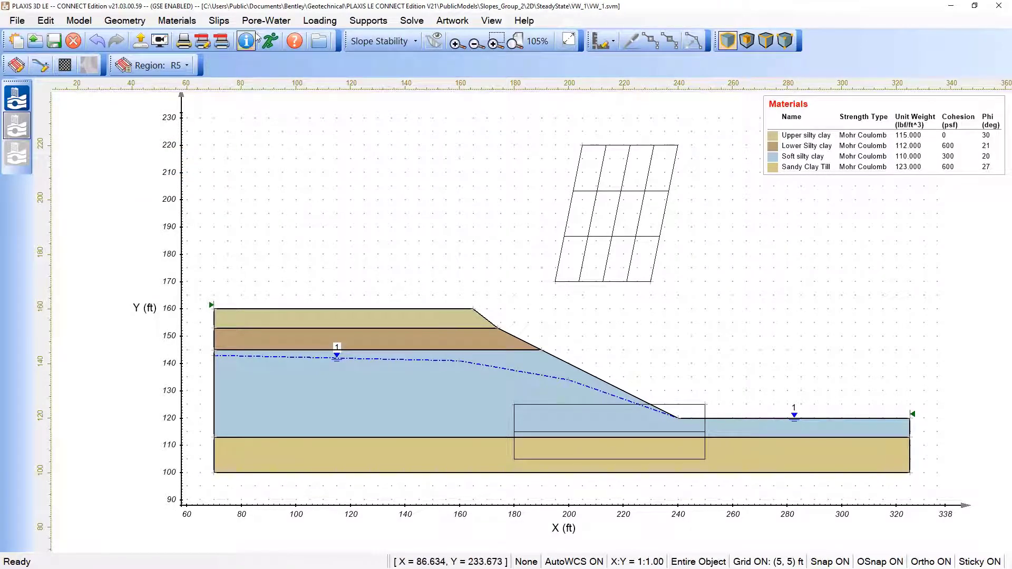
left_click(272, 24)
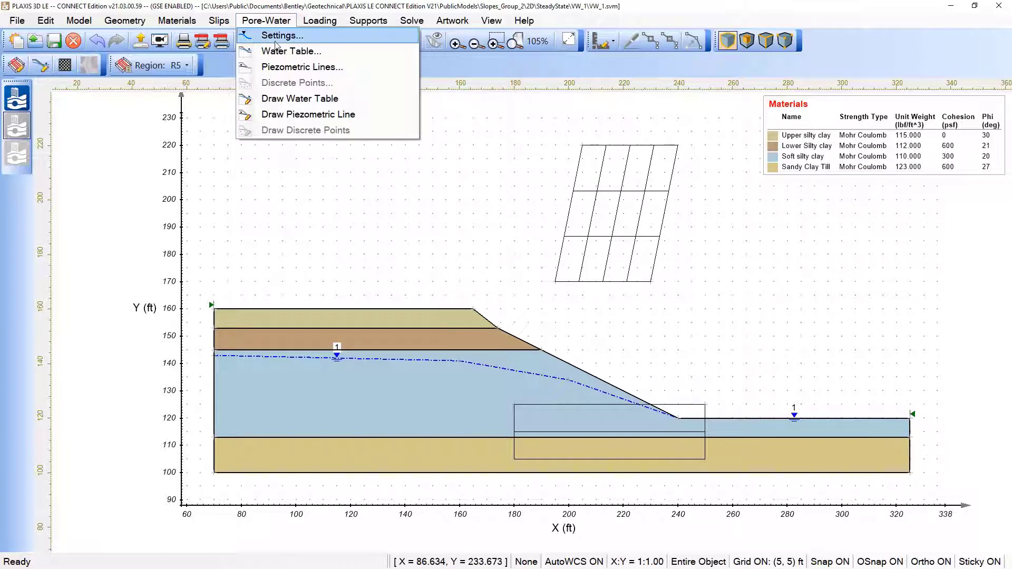
left_click(303, 35)
left_click(433, 137)
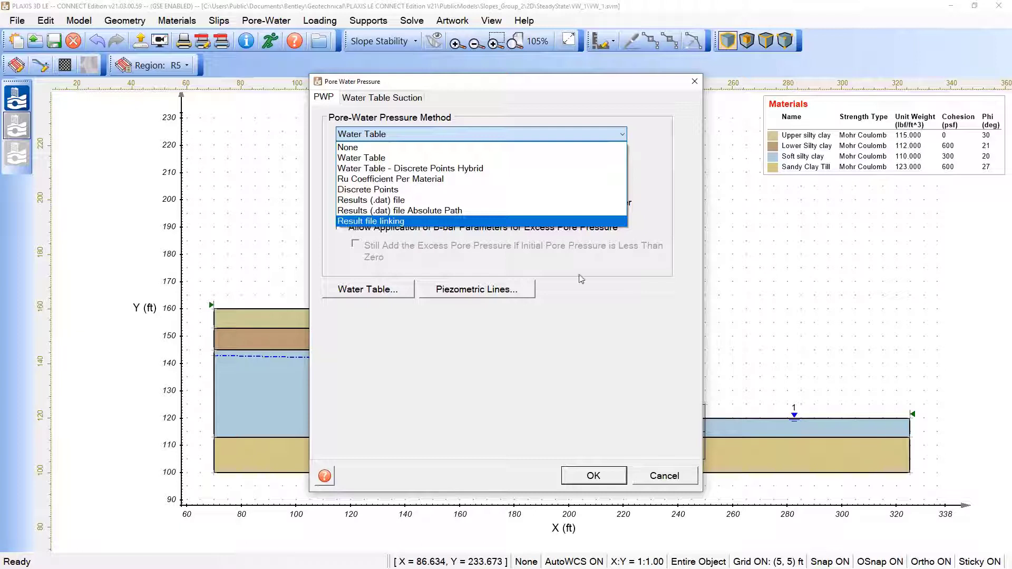
left_click(610, 305)
left_click(686, 478)
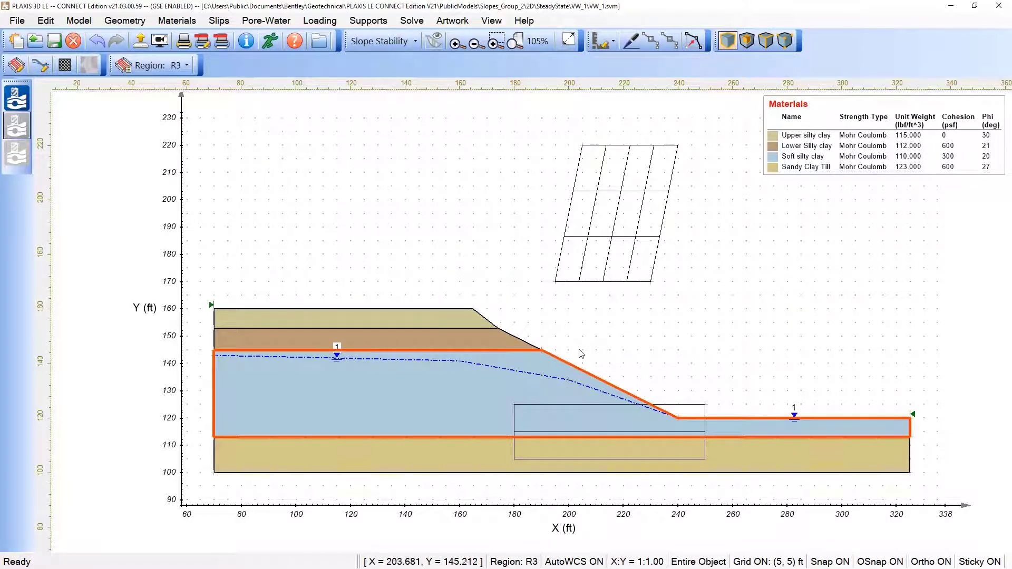
Look over the Loading menu, then move across to the Supports menu
left_click(309, 22)
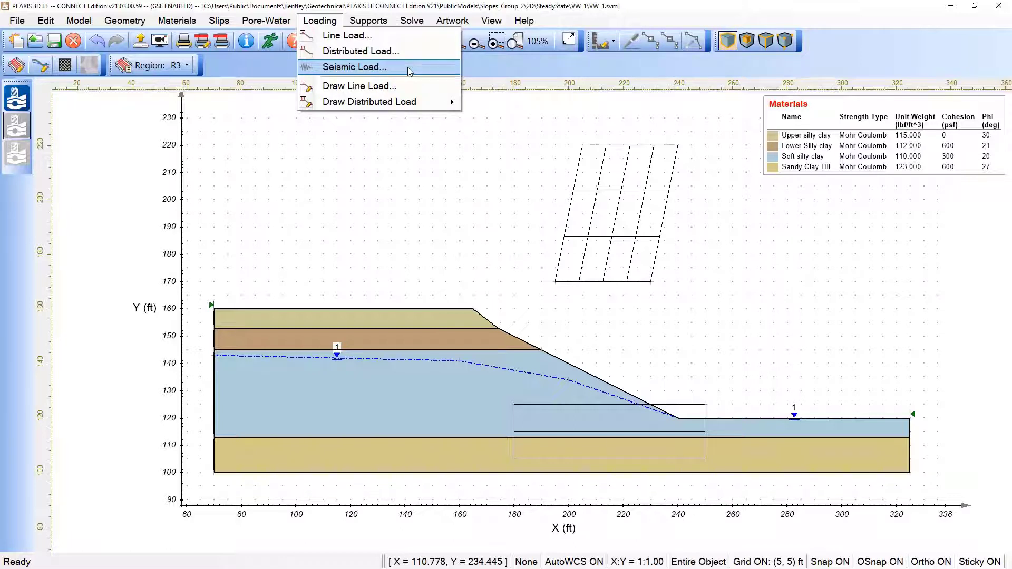
mouse_move(382, 25)
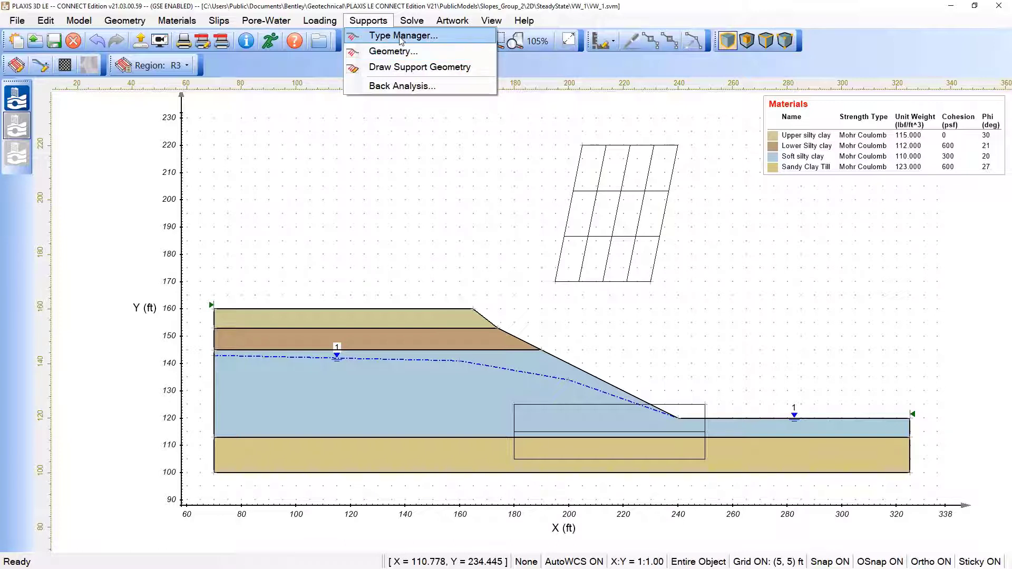
left_click(402, 36)
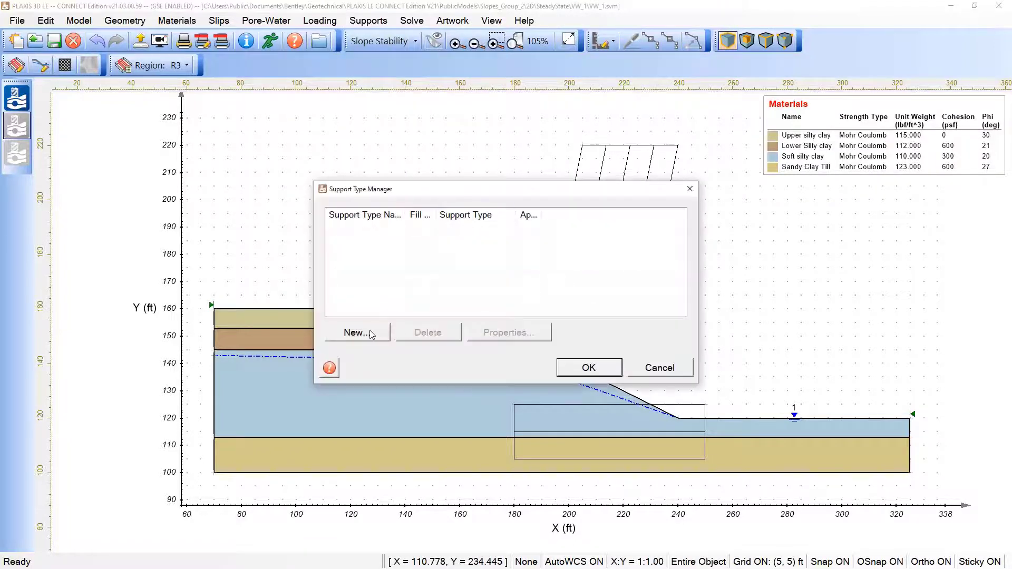
left_click(378, 338)
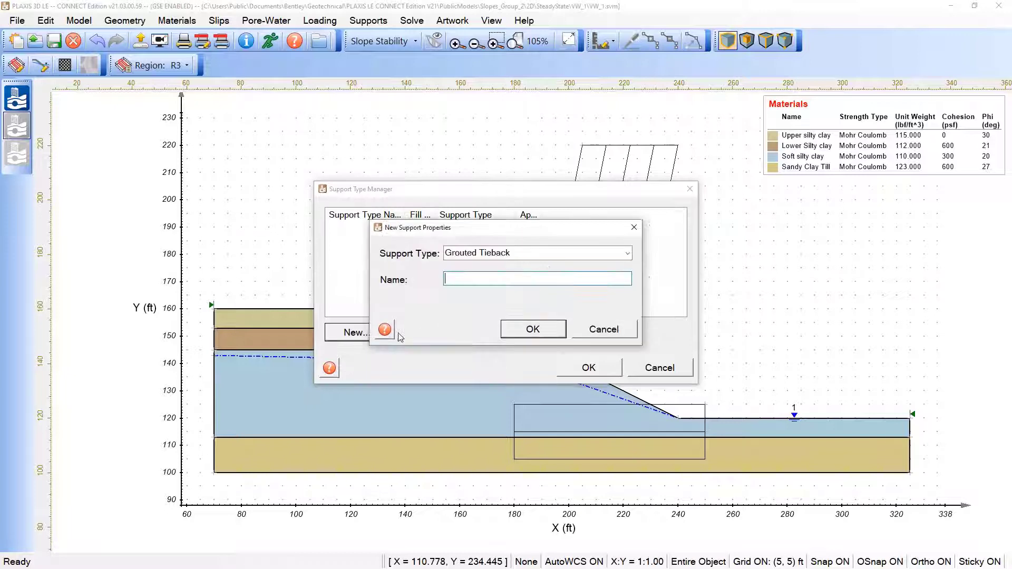
left_click(604, 253)
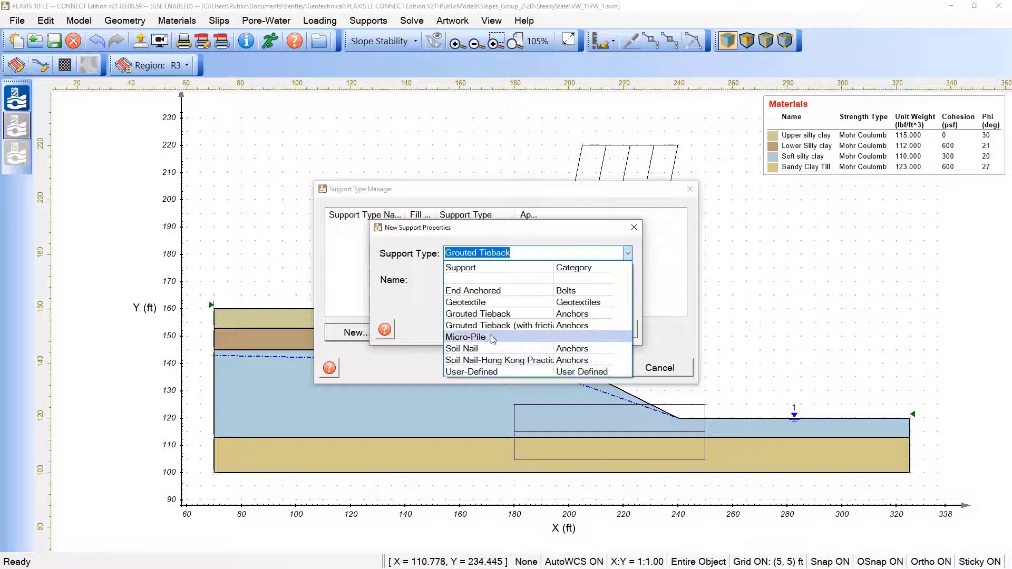
left_click(634, 227)
left_click(634, 228)
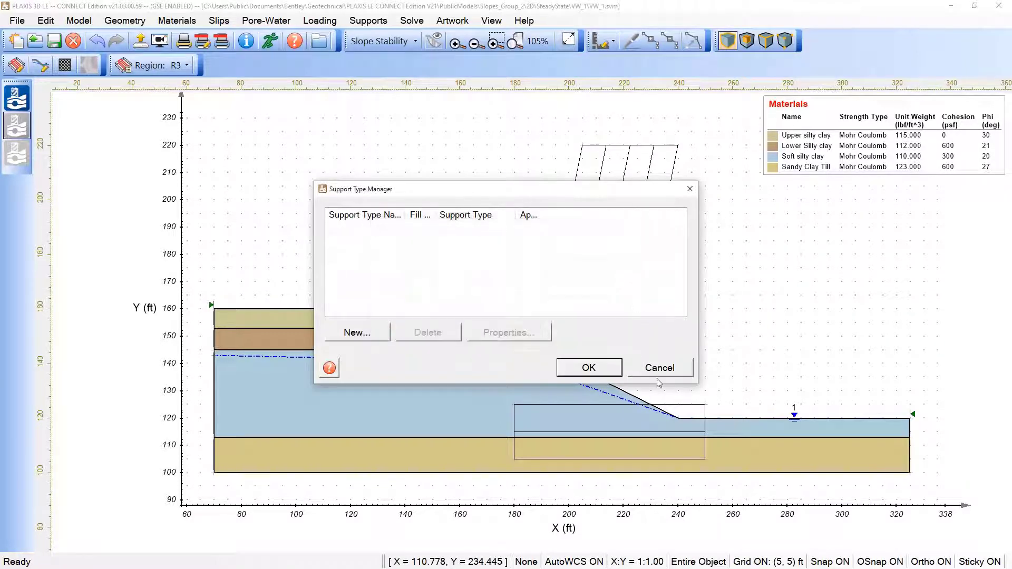
left_click(660, 368)
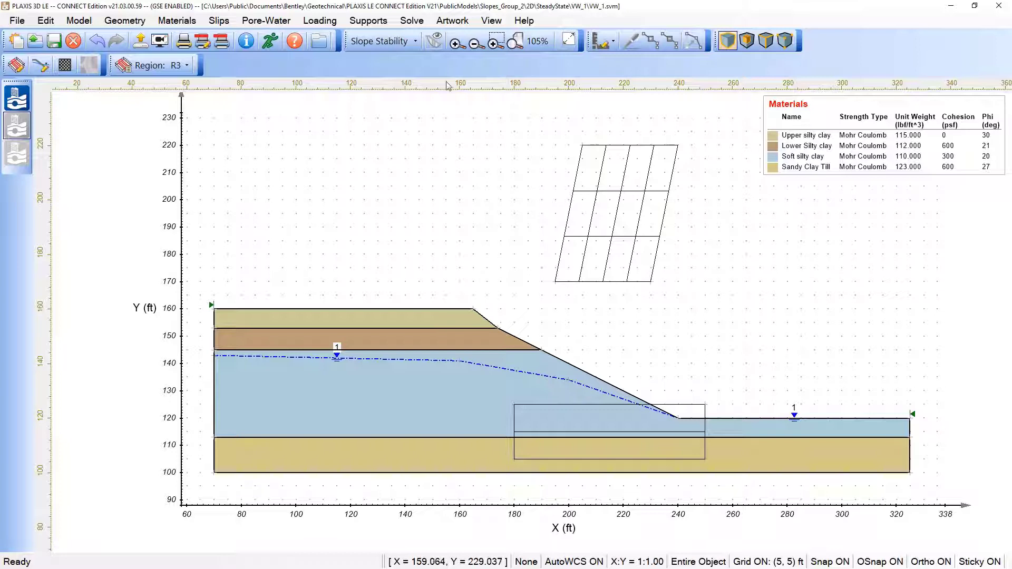
Run the slope stability analysis and review each method's factor of safety, e.g. Bishop 1.214
left_click(409, 25)
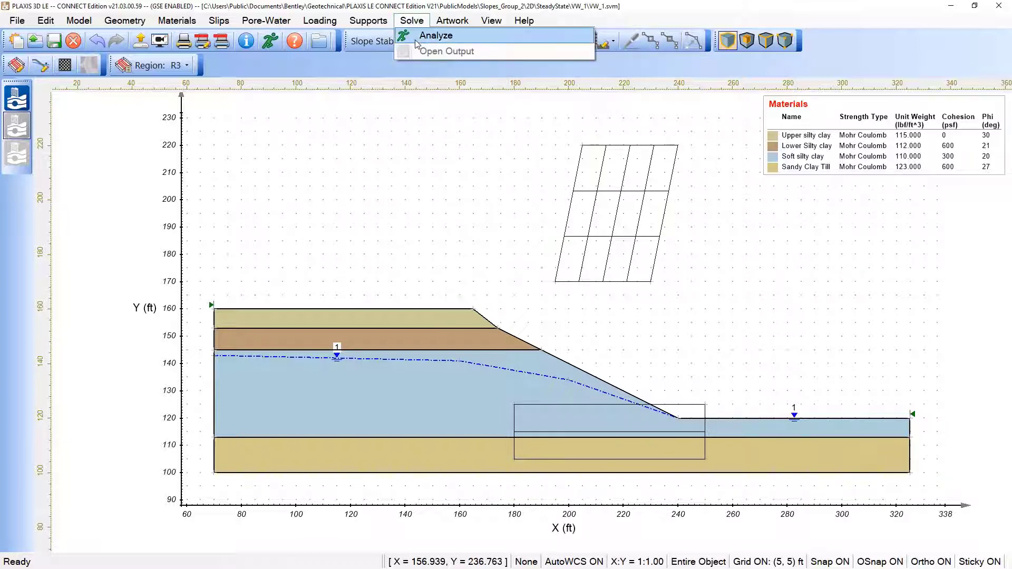
left_click(270, 45)
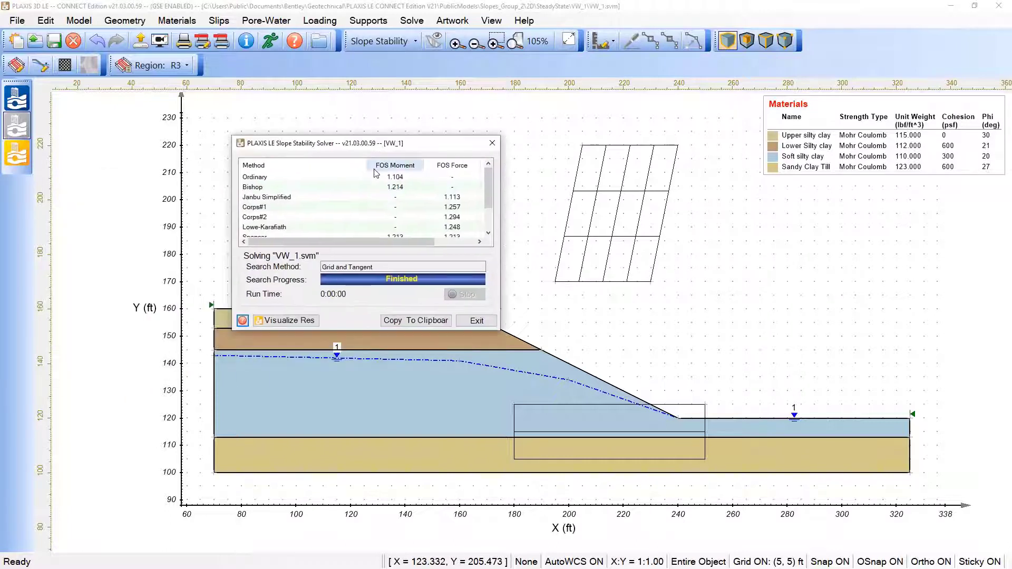
mouse_move(488, 181)
left_mouse_down()
mouse_move(489, 192)
mouse_move(490, 177)
left_mouse_up()
left_click_drag(492, 192, 486, 234)
Visualize the results and frame the slope with its critical GLE slip surface, FOS 1.213
left_click(287, 321)
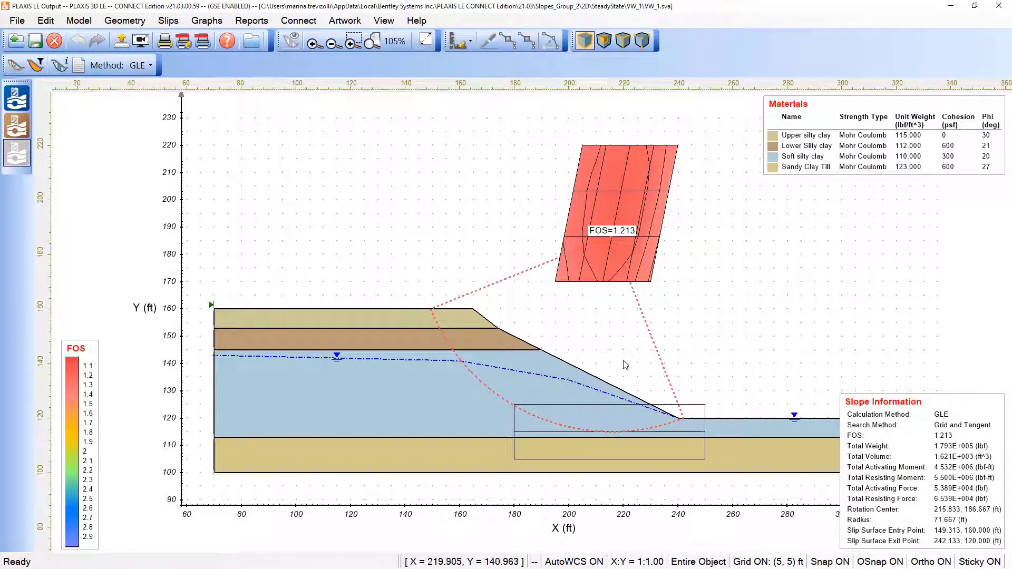
scroll(630, 340, "down", 1)
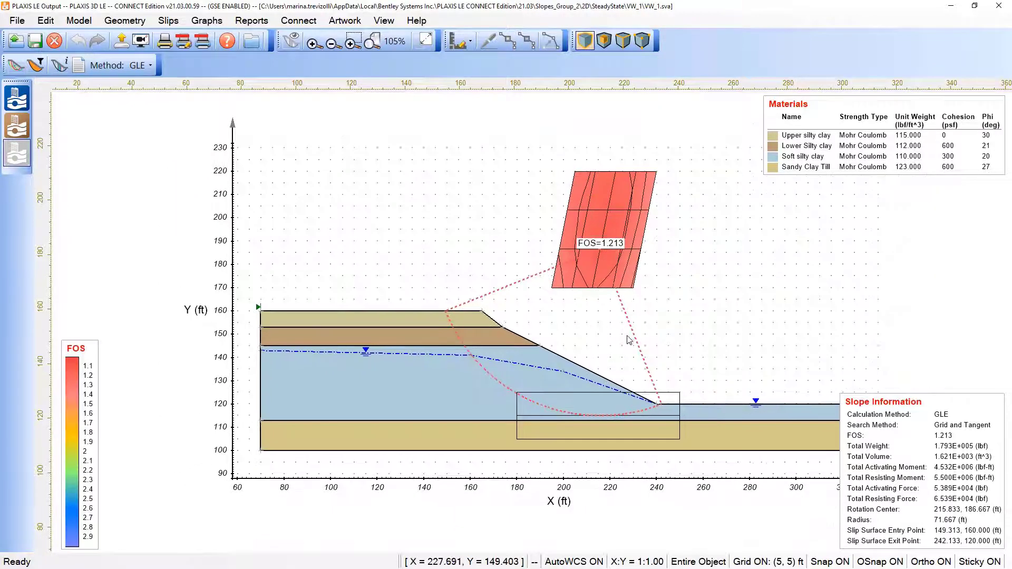
left_click_drag(630, 340, 533, 290)
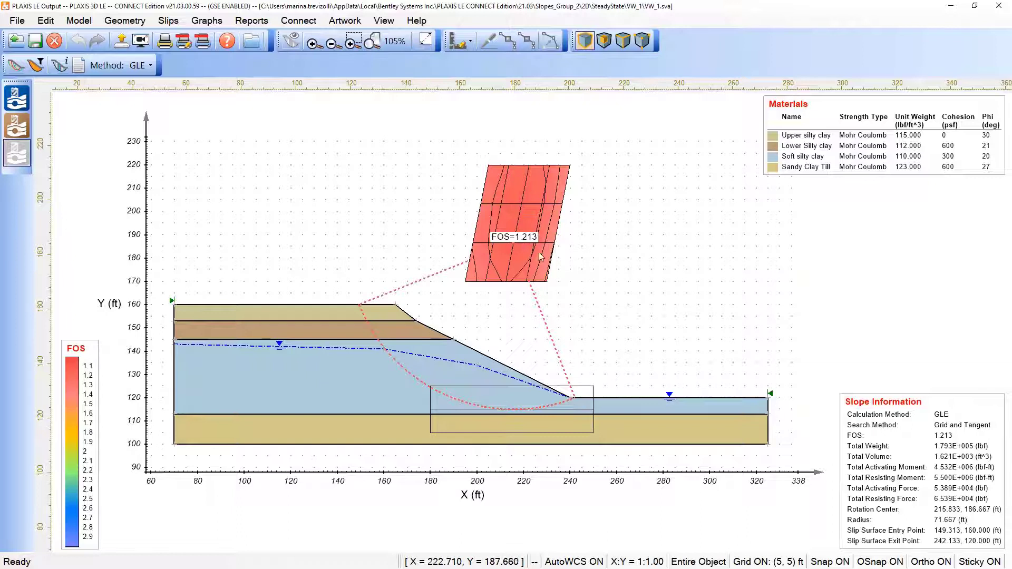
mouse_move(849, 494)
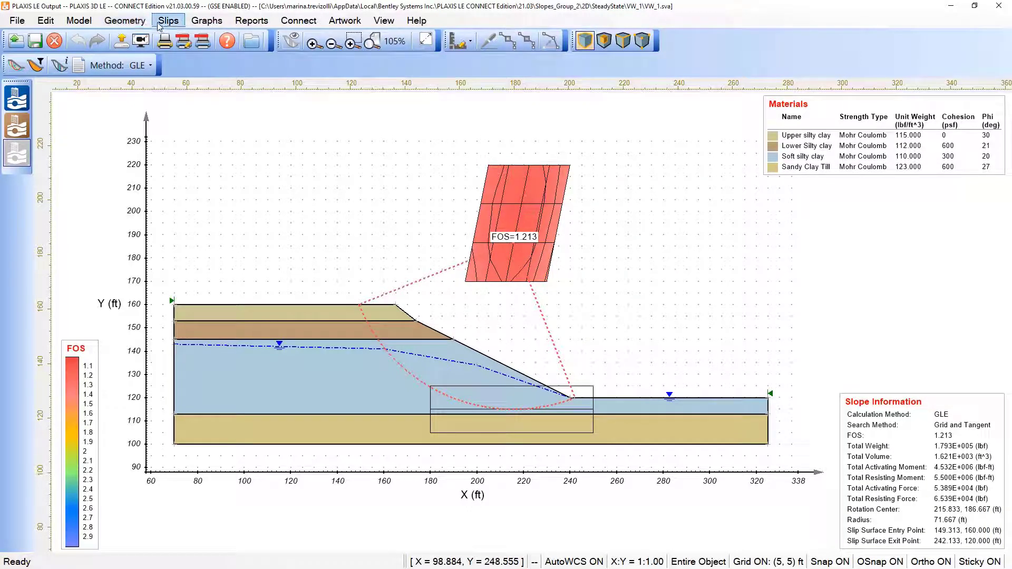
Show the slip-mass slices and open the force details for slice 17 of 30
left_click(195, 25)
left_click(262, 22)
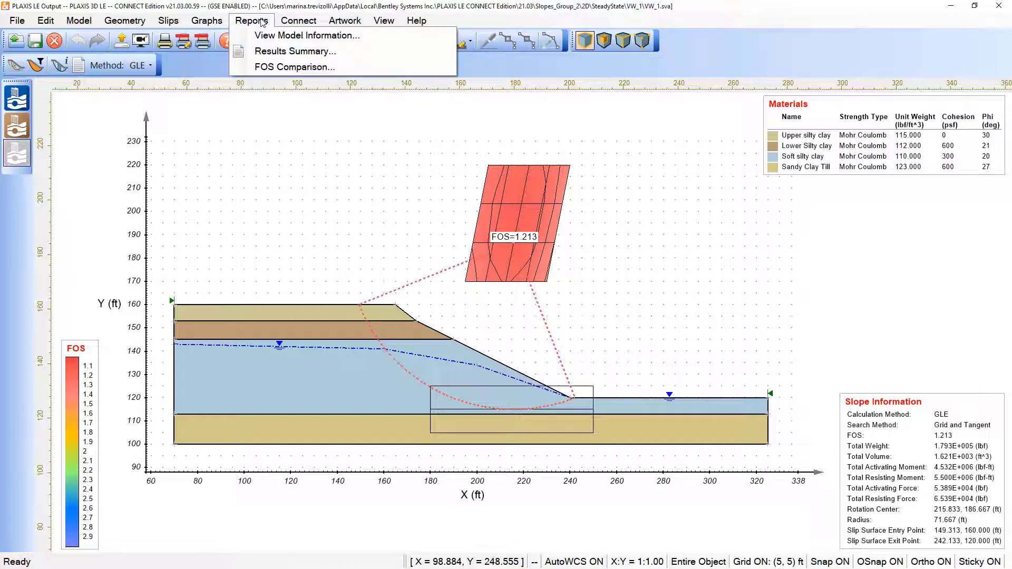
left_click(167, 22)
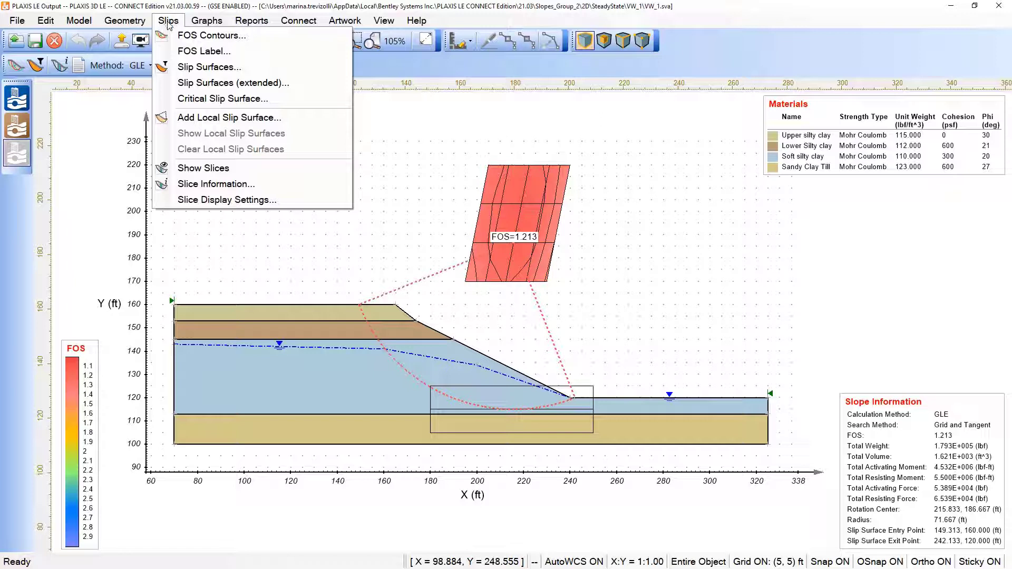
left_click(214, 171)
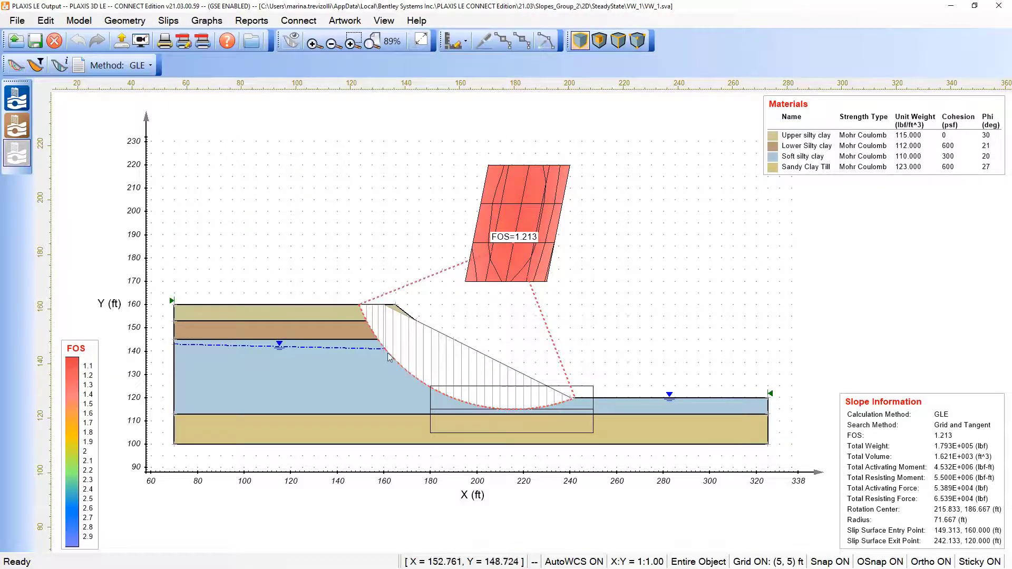
scroll(422, 361, "up", 3)
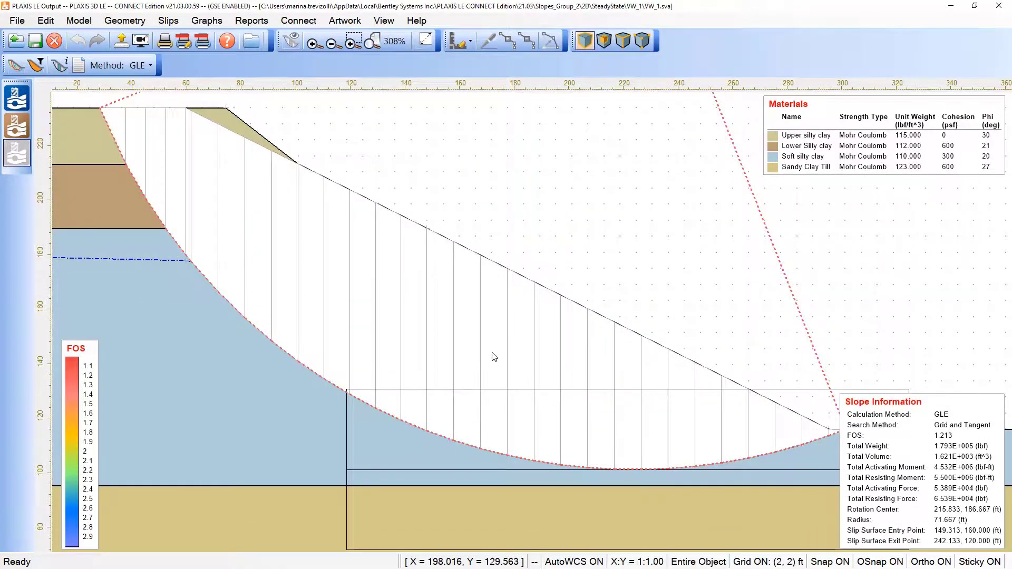
double_click(494, 357)
left_click_drag(496, 146, 491, 103)
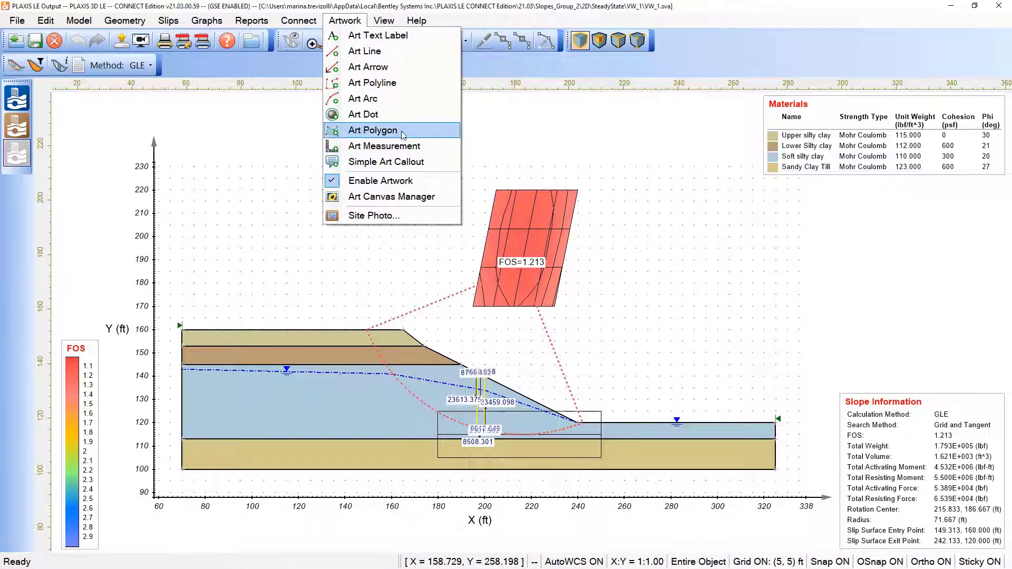
left_click(382, 21)
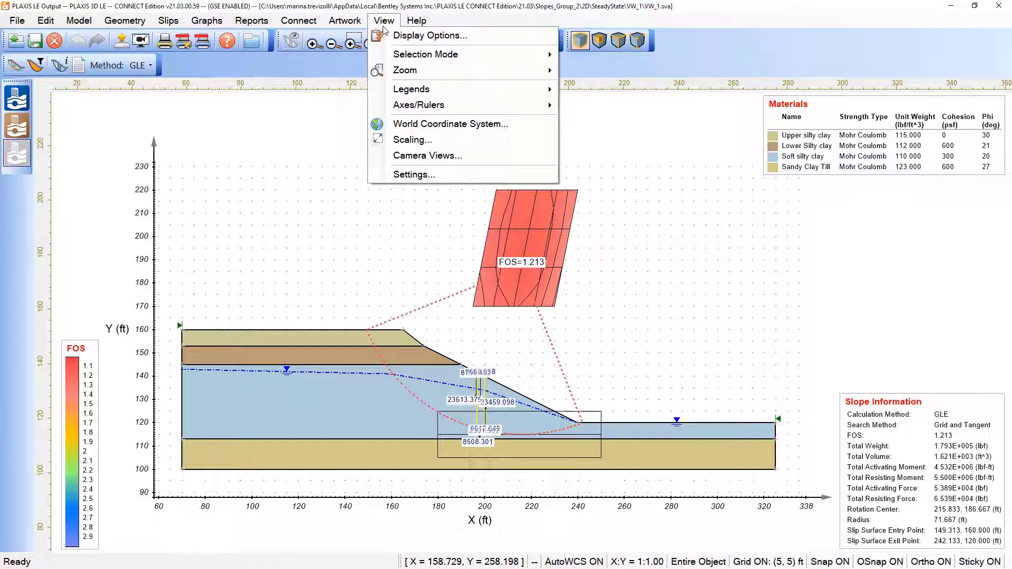
mouse_move(416, 94)
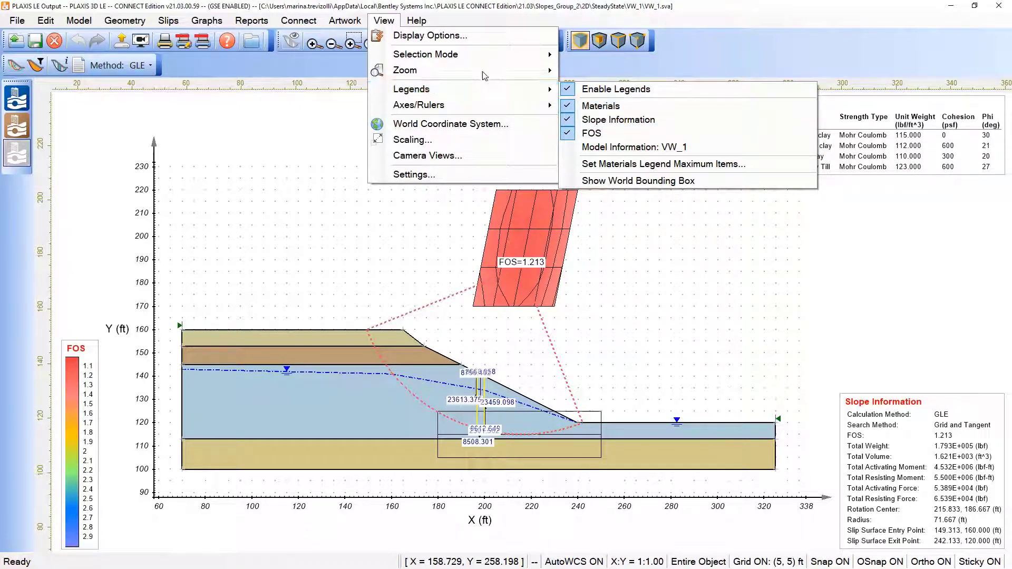
mouse_move(404, 57)
left_click(345, 64)
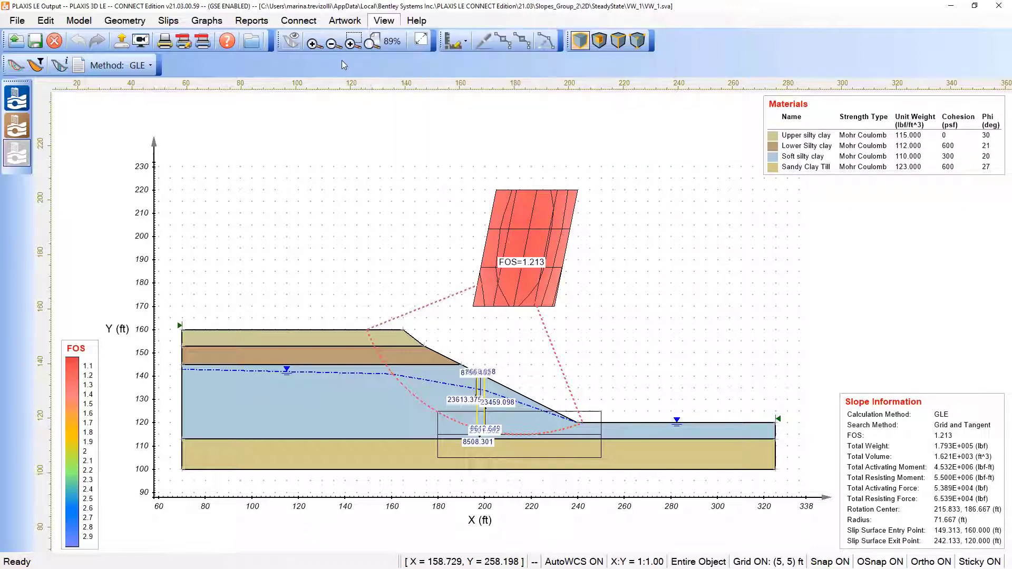